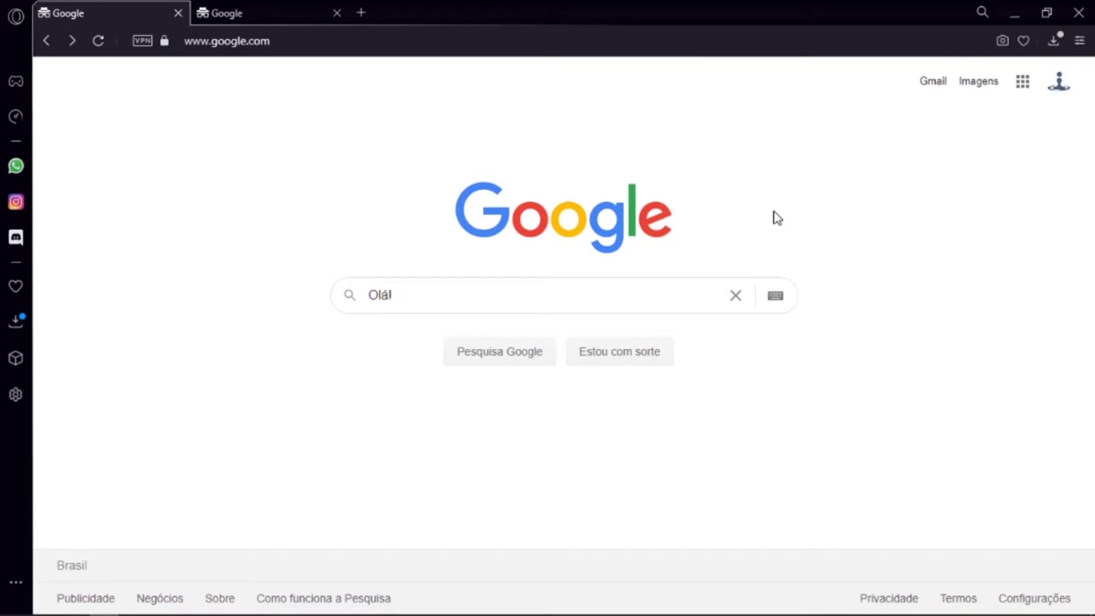
Load the Sheets home page from the address sheets.google.com and close its tab.
left_click(292, 41)
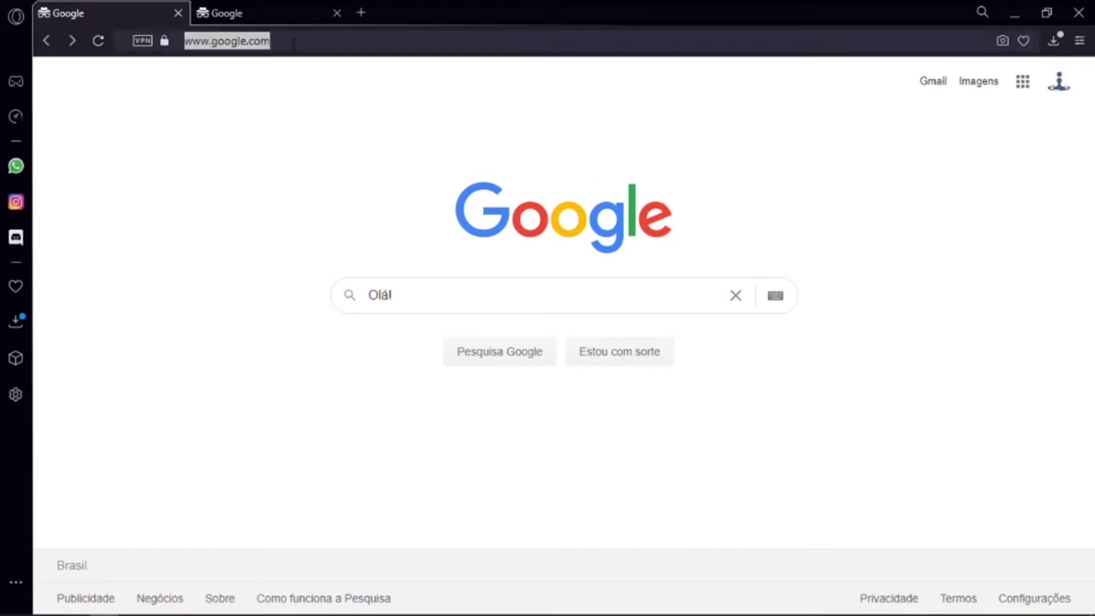
type("sheets.google.com")
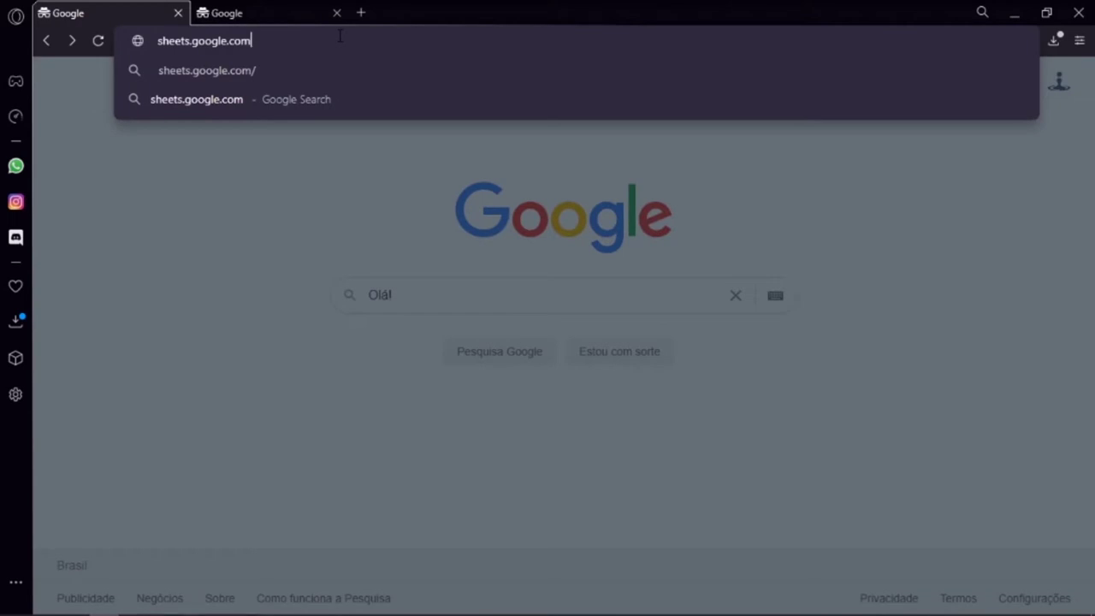
key("Return")
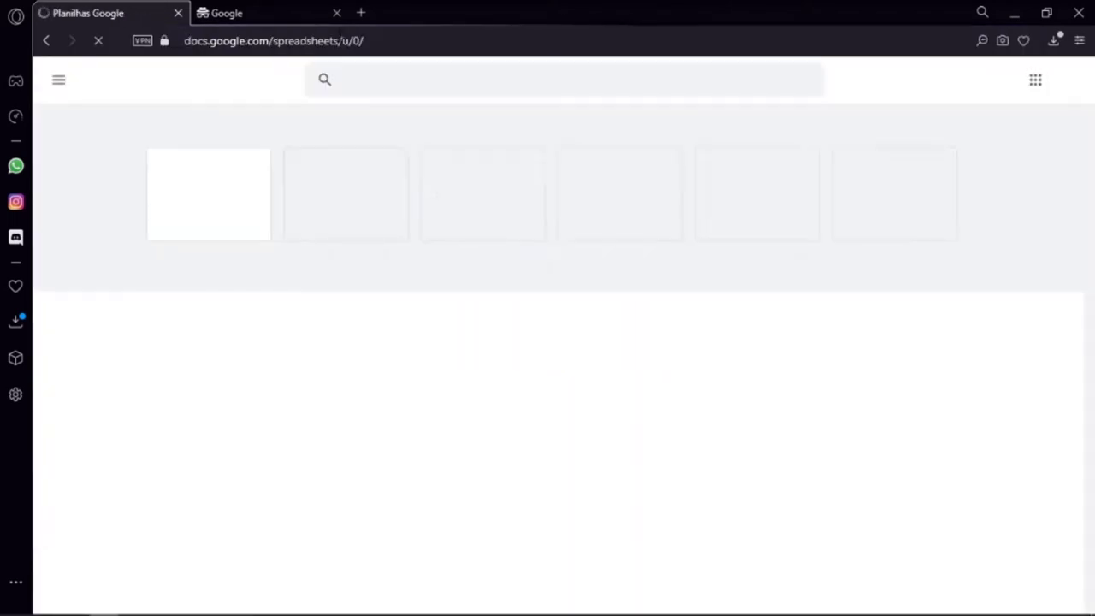
left_click(178, 12)
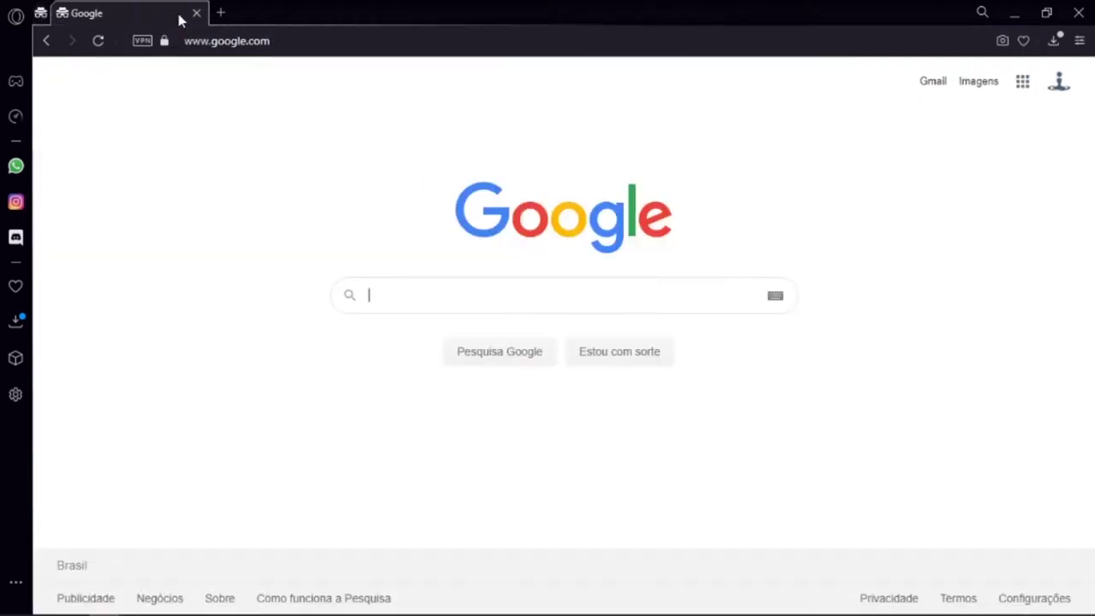
Open Planilhas from the Google apps and create a blank spreadsheet.
left_click(1025, 90)
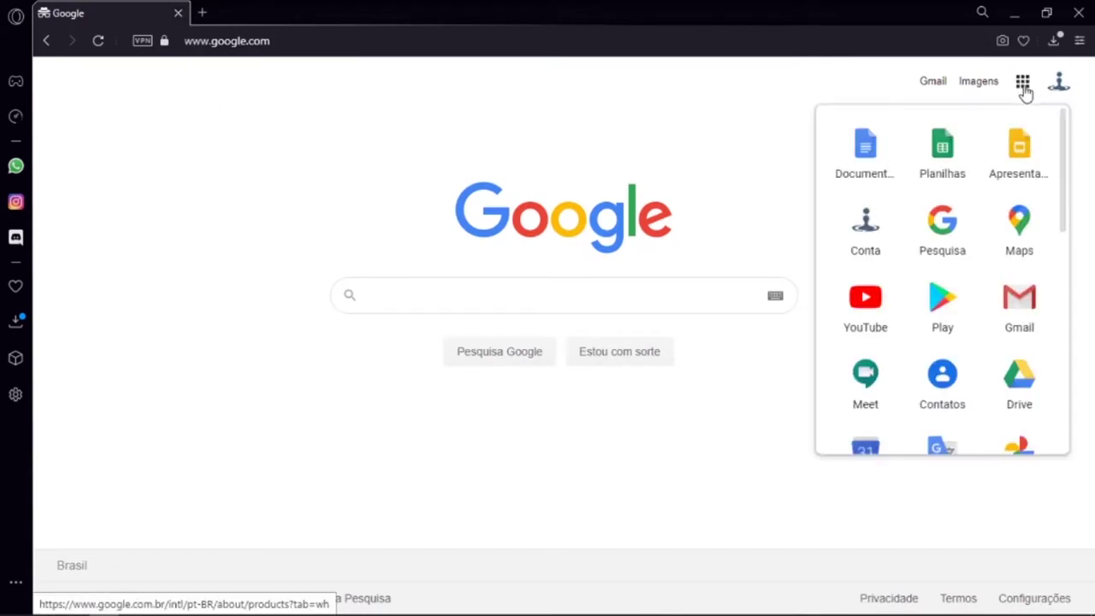
left_click(943, 146)
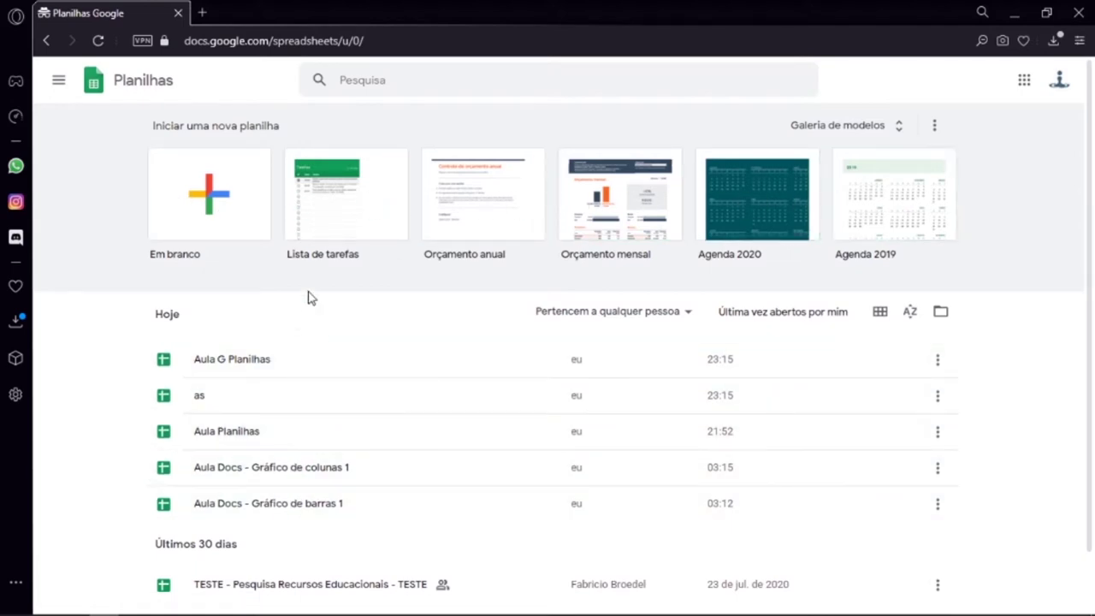
left_click(211, 219)
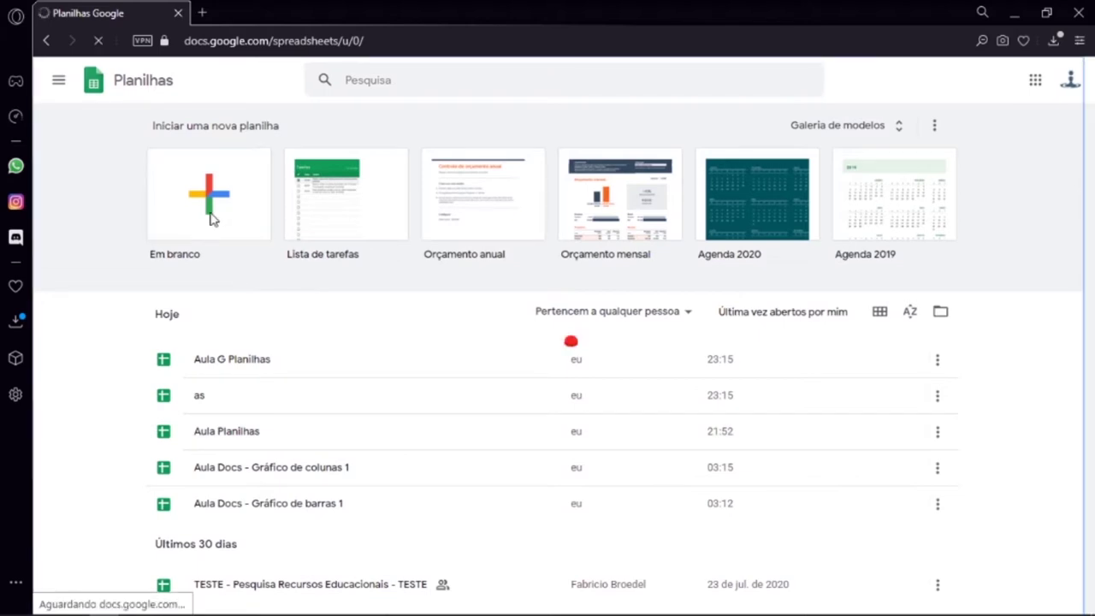
Rename the untitled spreadsheet as "Aula Google Planilhas".
left_click(150, 72)
type("Aula Google Planilhas")
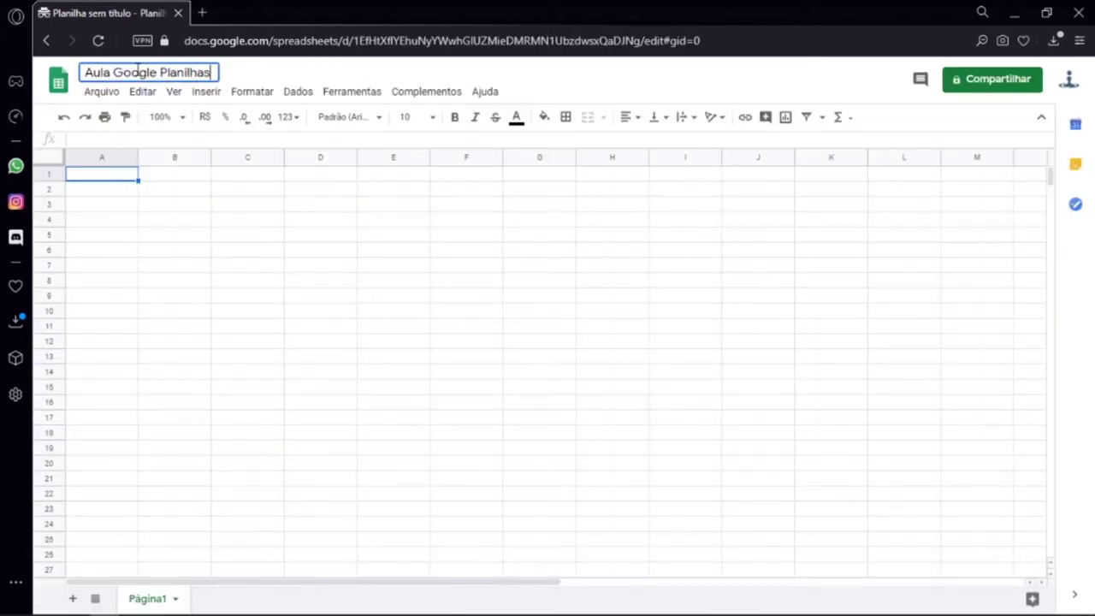
key("Return")
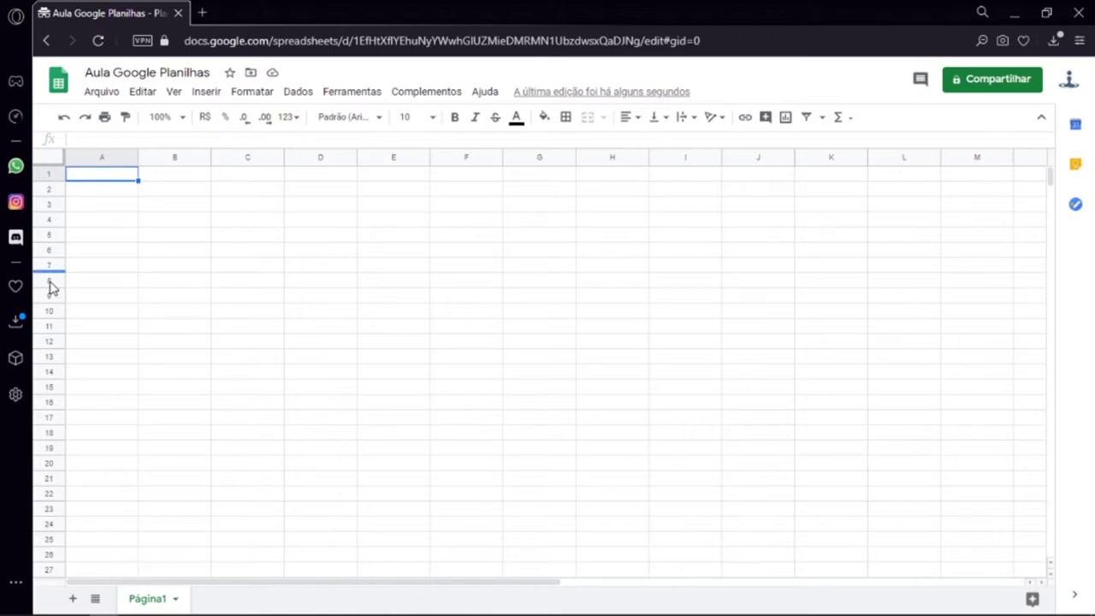
Enter the number 12 in cell B1.
left_click(165, 181)
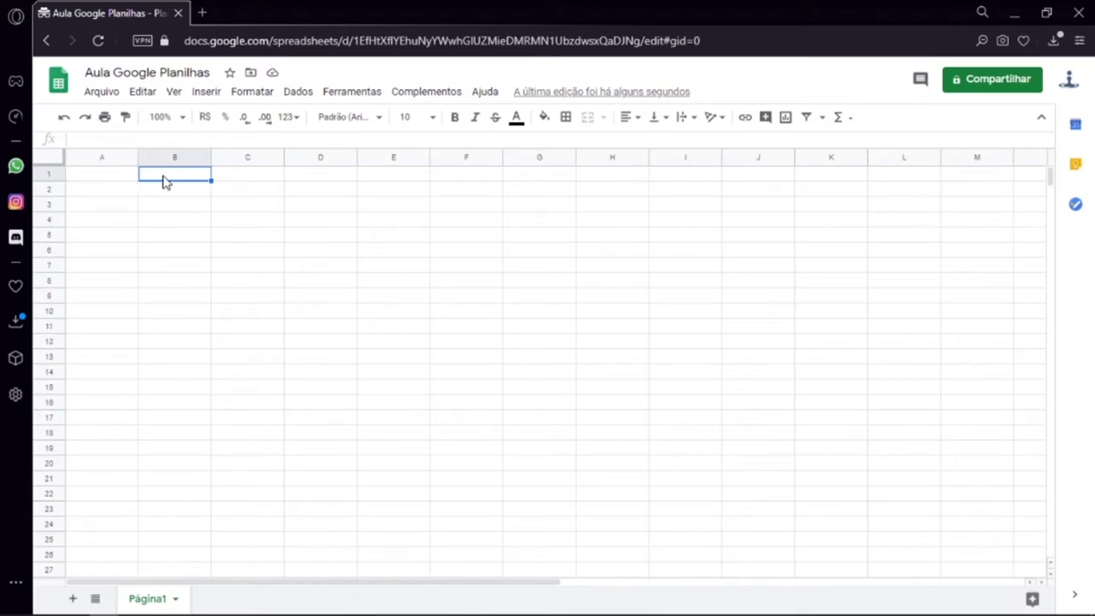
type("12")
left_click(177, 205)
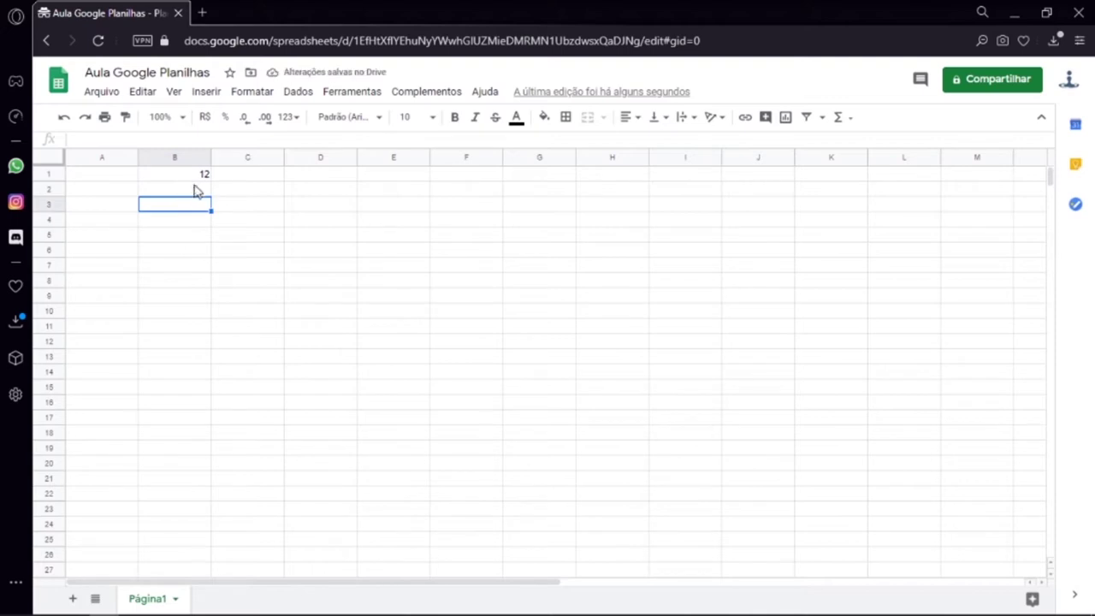
Clear the content of cell B1 and enter 1 in it.
left_click(202, 176)
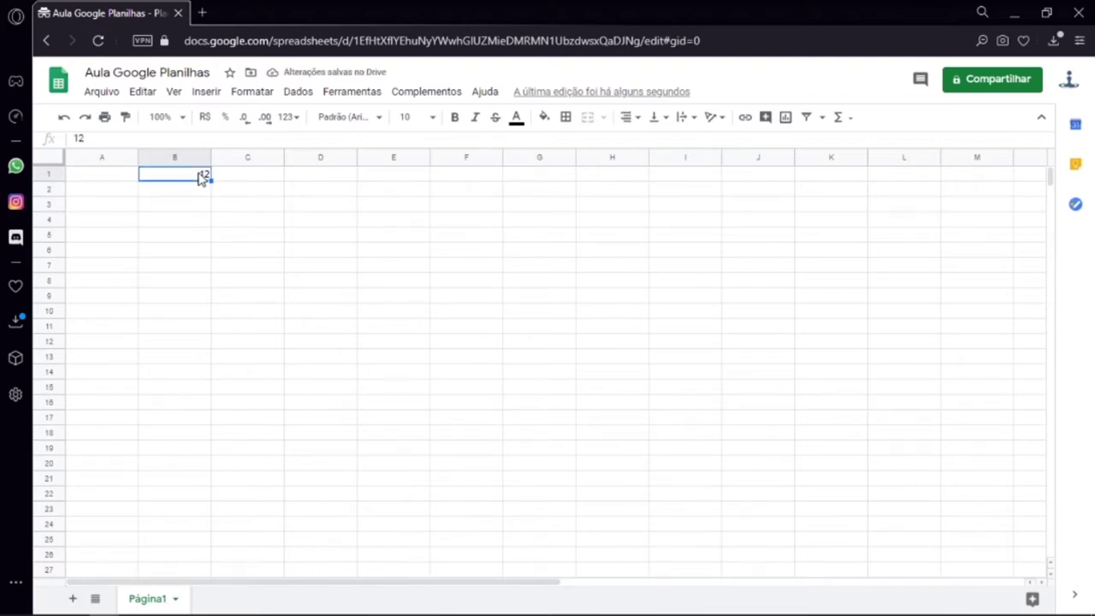
key("Delete")
type("1")
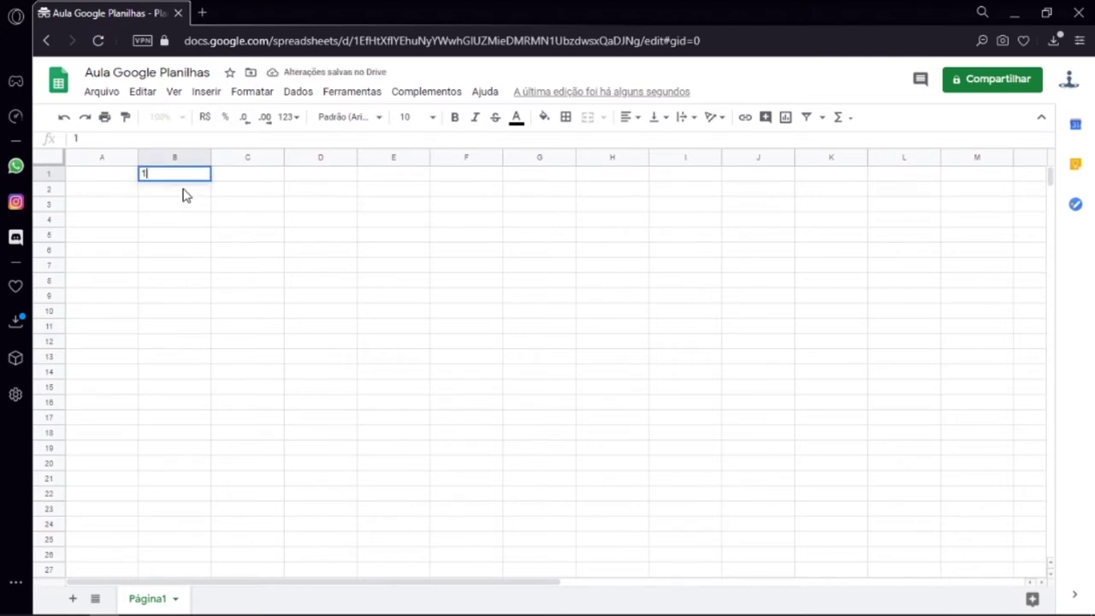
key("Return")
Insert one column to the left of column B, and delete that new empty column.
left_click(167, 161)
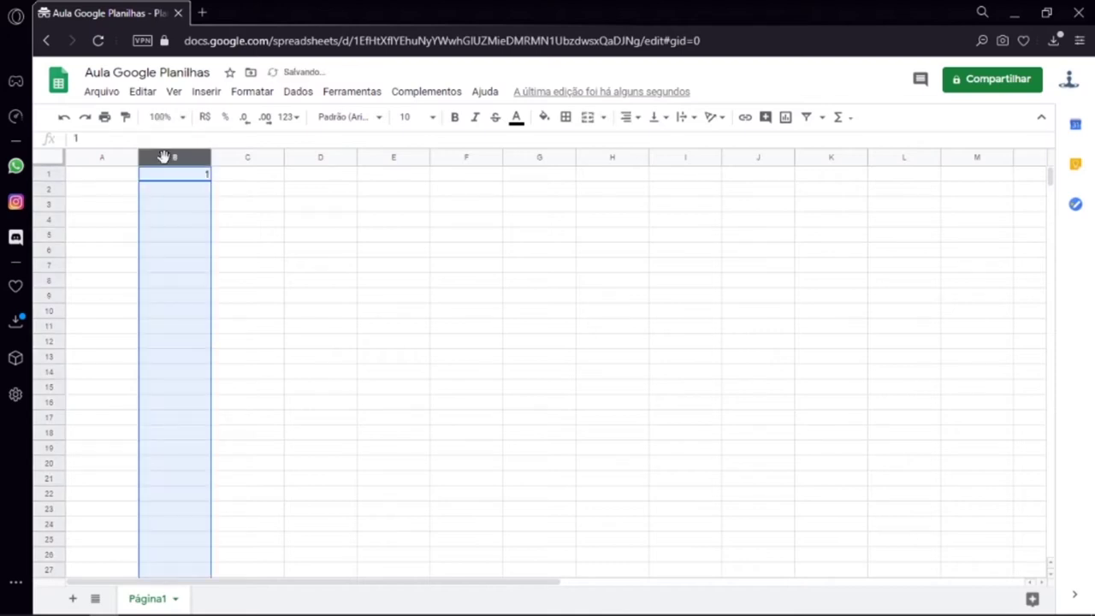
right_click(161, 158)
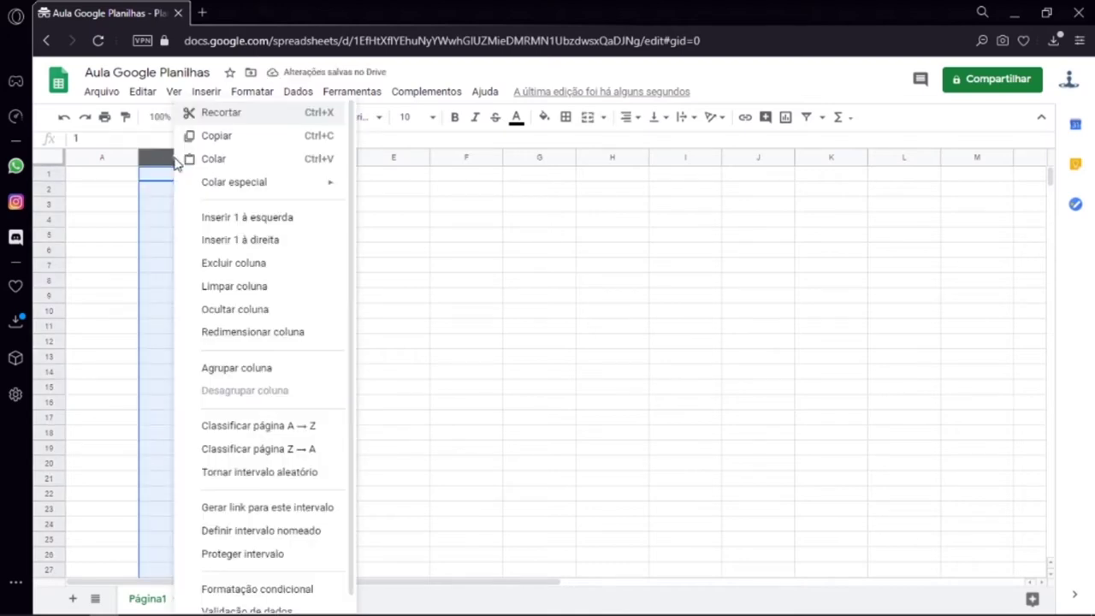
left_click(297, 224)
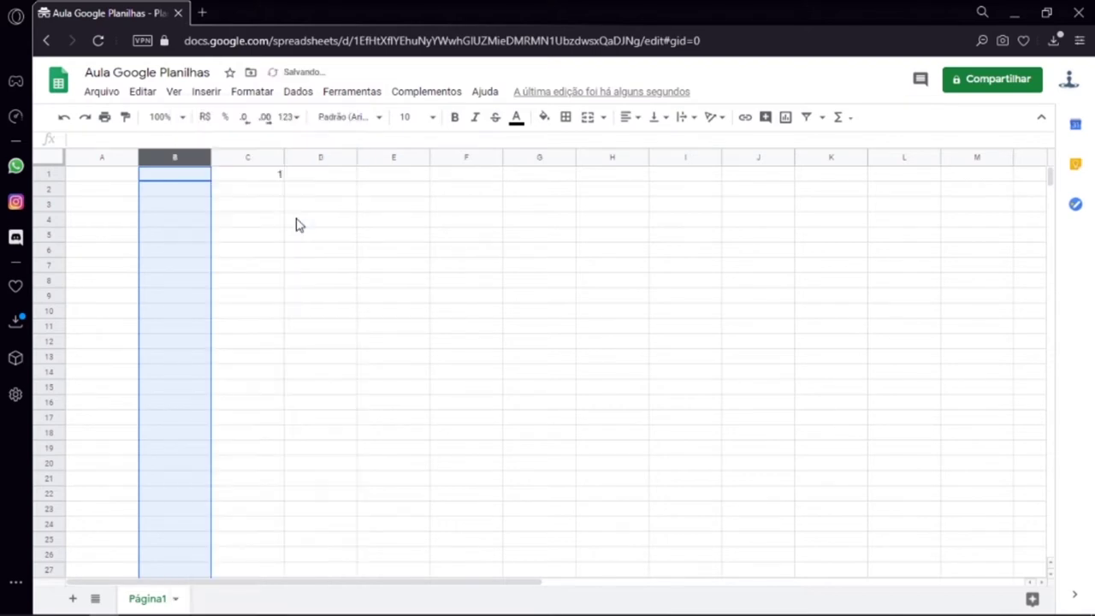
right_click(166, 156)
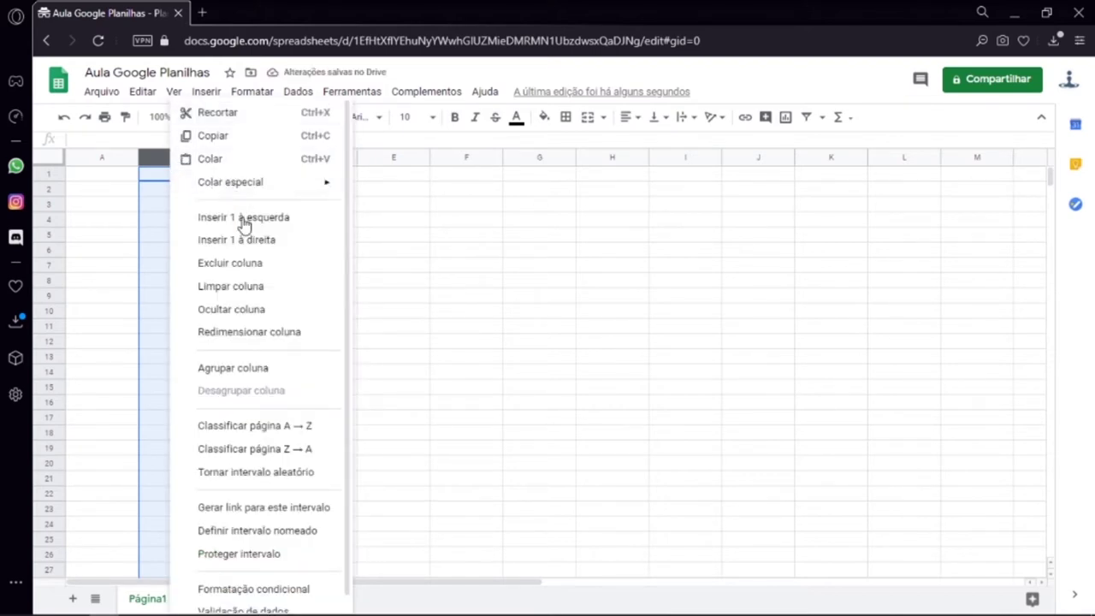
left_click(251, 264)
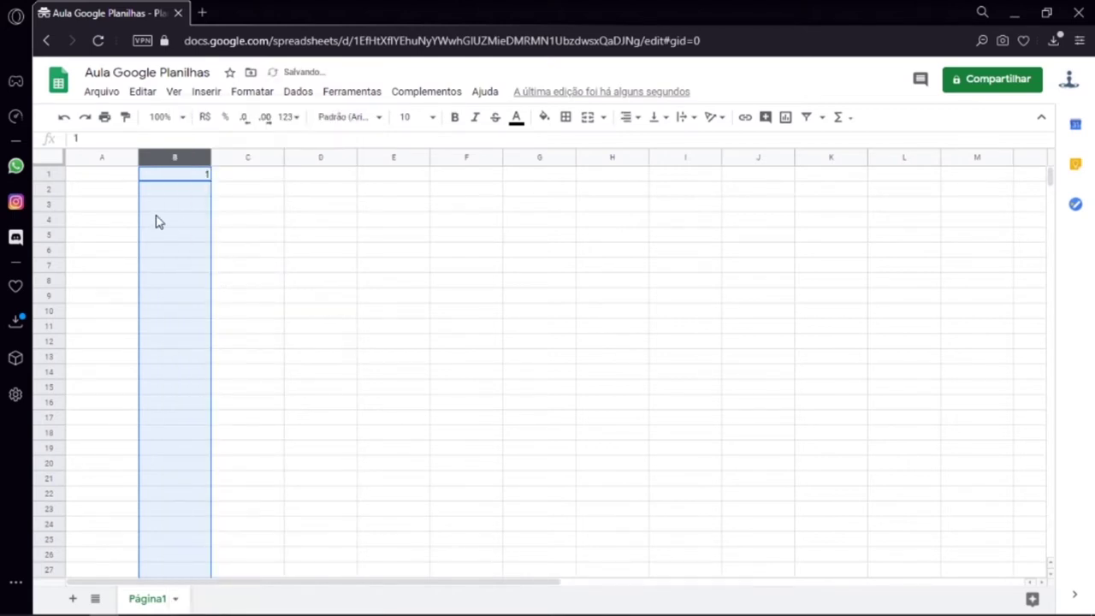
Insert one row above row 1, and delete that new empty row.
left_click(47, 173)
right_click(47, 174)
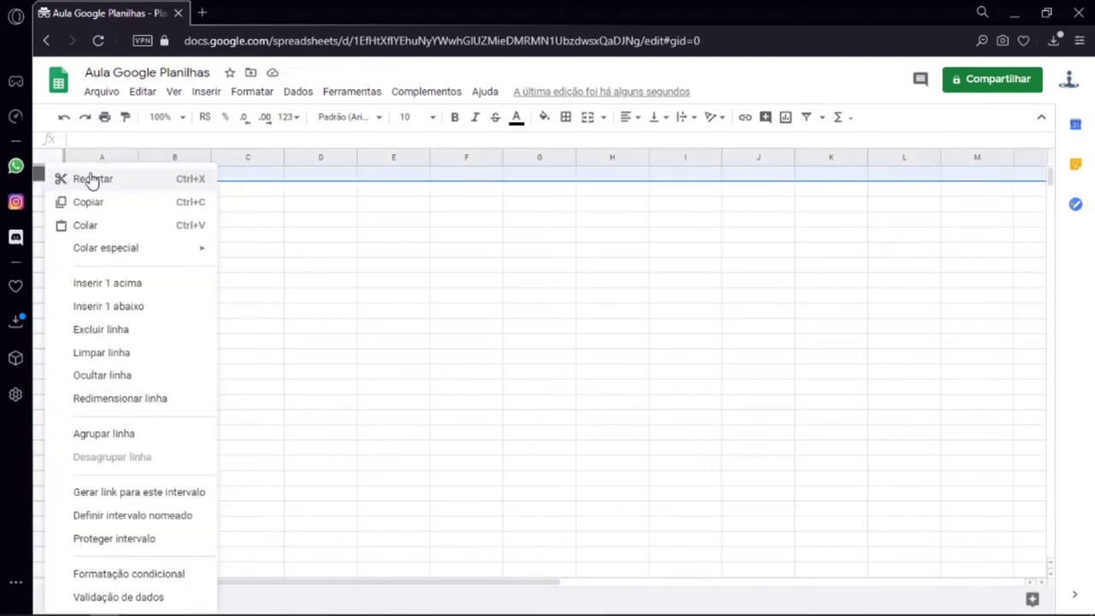
left_click(127, 282)
left_click(335, 270)
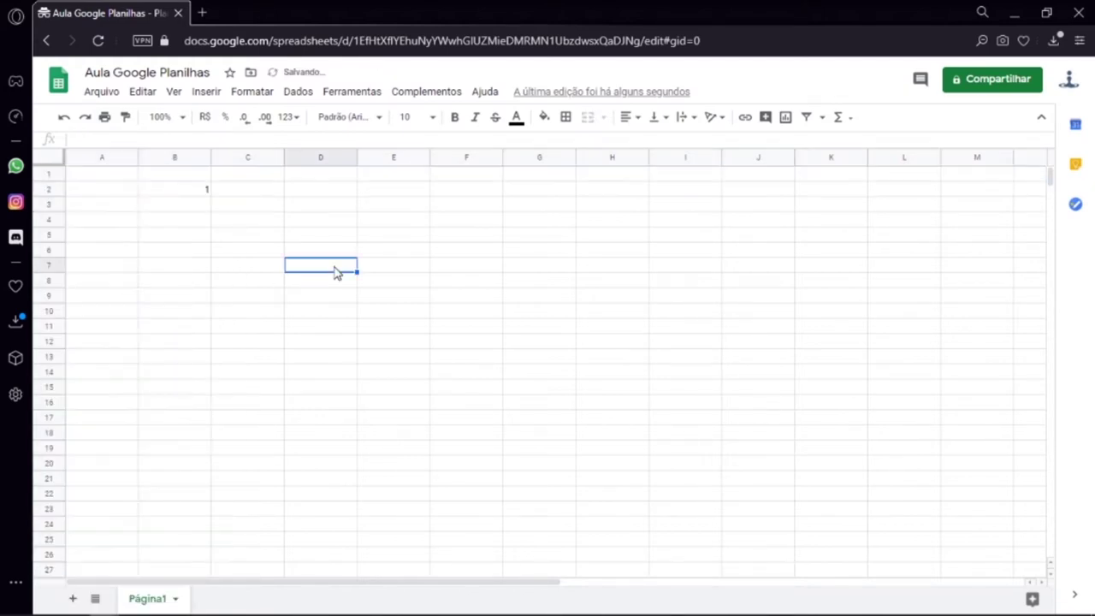
right_click(50, 176)
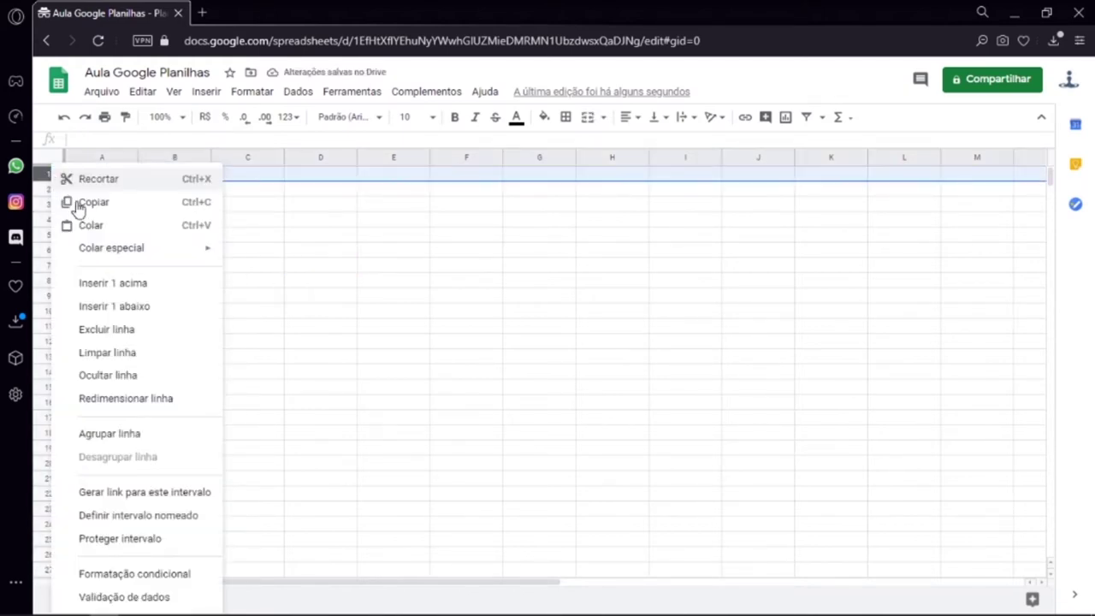
left_click(105, 328)
Format cell B1 as currency in R$, and switch it to the percentage format.
left_click(197, 179)
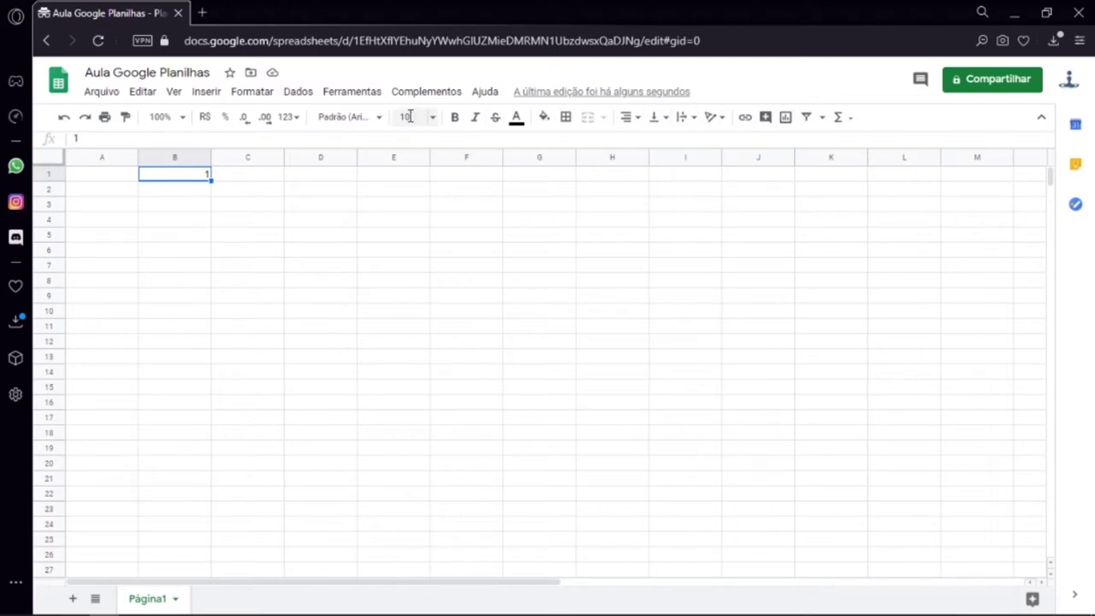
left_click(208, 122)
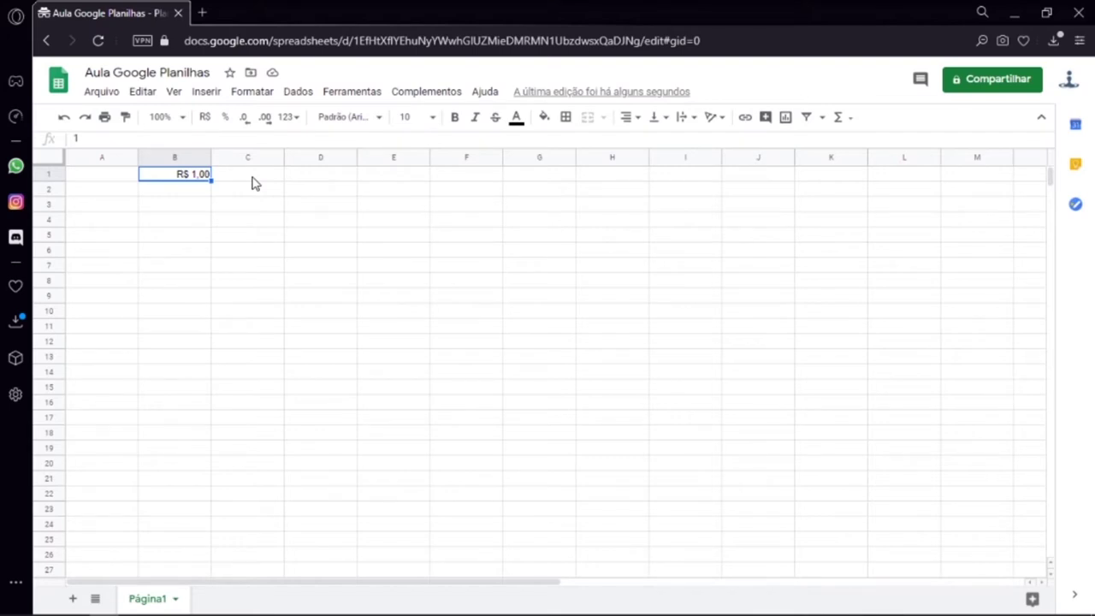
left_click(227, 119)
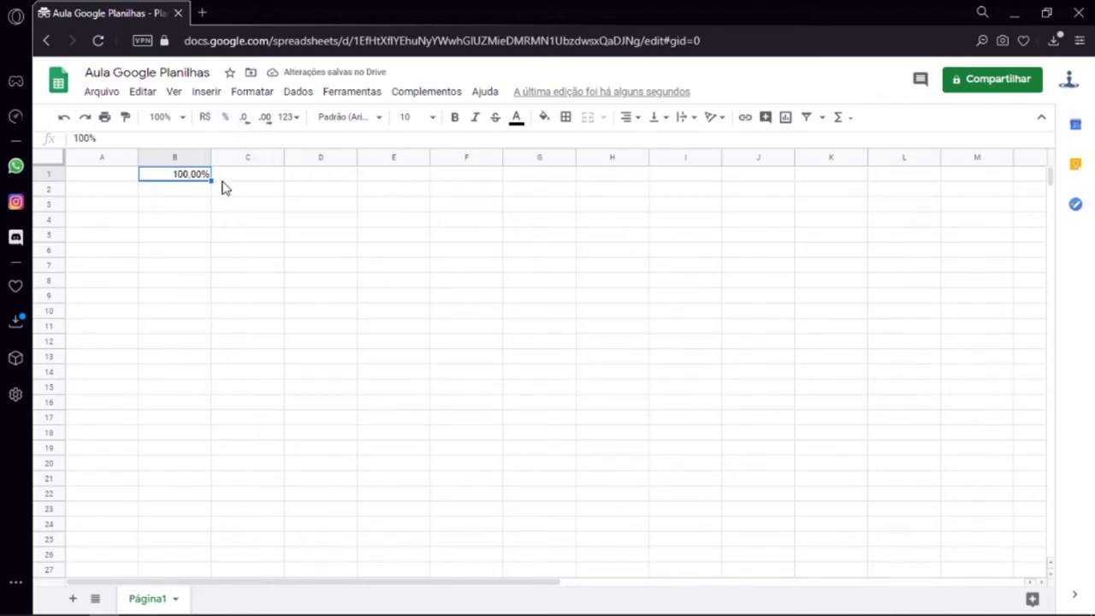
Decrease and increase the decimal places of the percentage in B1, and reduce them again to show no decimals.
double_click(248, 121)
double_click(266, 124)
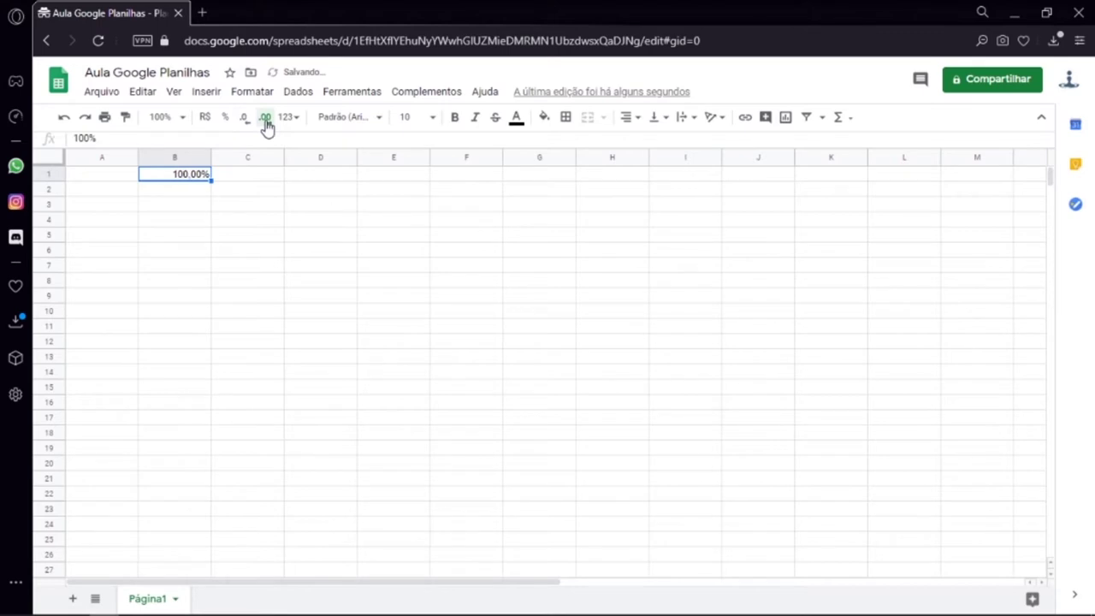
left_click(244, 125)
Try the Número, Científico and Moeda formats one after another on cell B1.
left_click(287, 119)
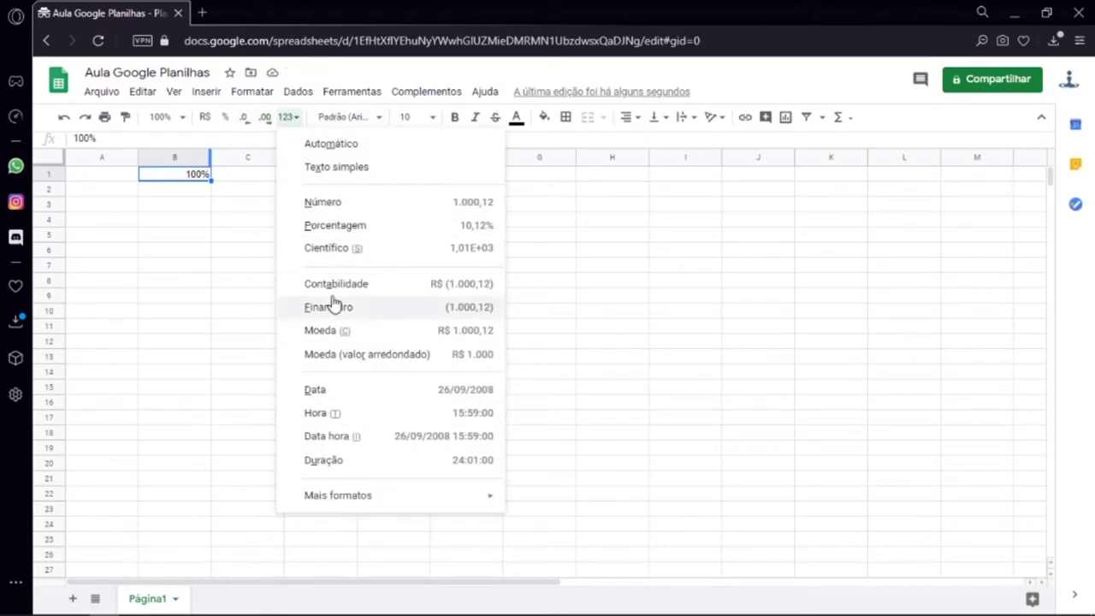
left_click(336, 203)
left_click(291, 119)
left_click(351, 247)
left_click(288, 119)
left_click(351, 333)
Try the Hora, Data and Data hora formats one after another on cell B1.
left_click(289, 119)
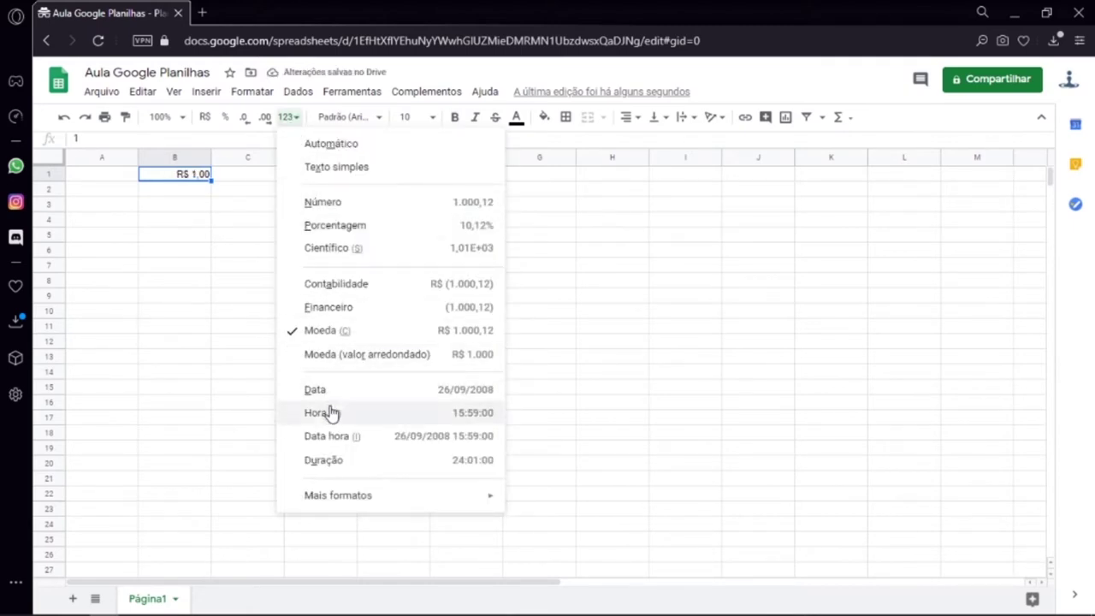
left_click(333, 413)
left_click(289, 118)
left_click(329, 391)
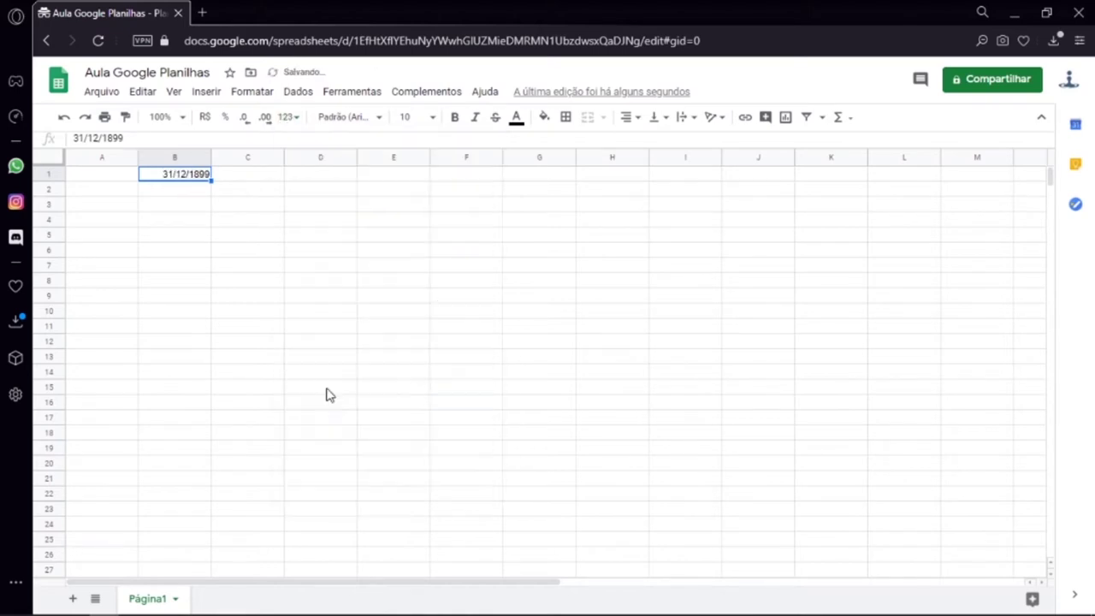
left_click(289, 119)
left_click(338, 437)
Apply the Hora number format to cell B1.
left_click(288, 119)
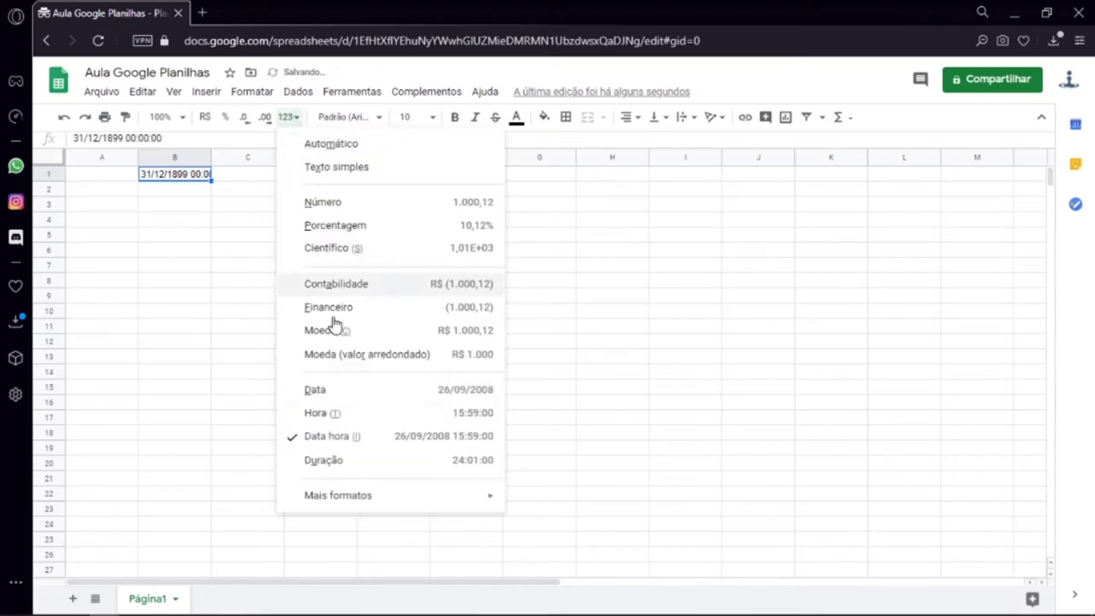
left_click(342, 414)
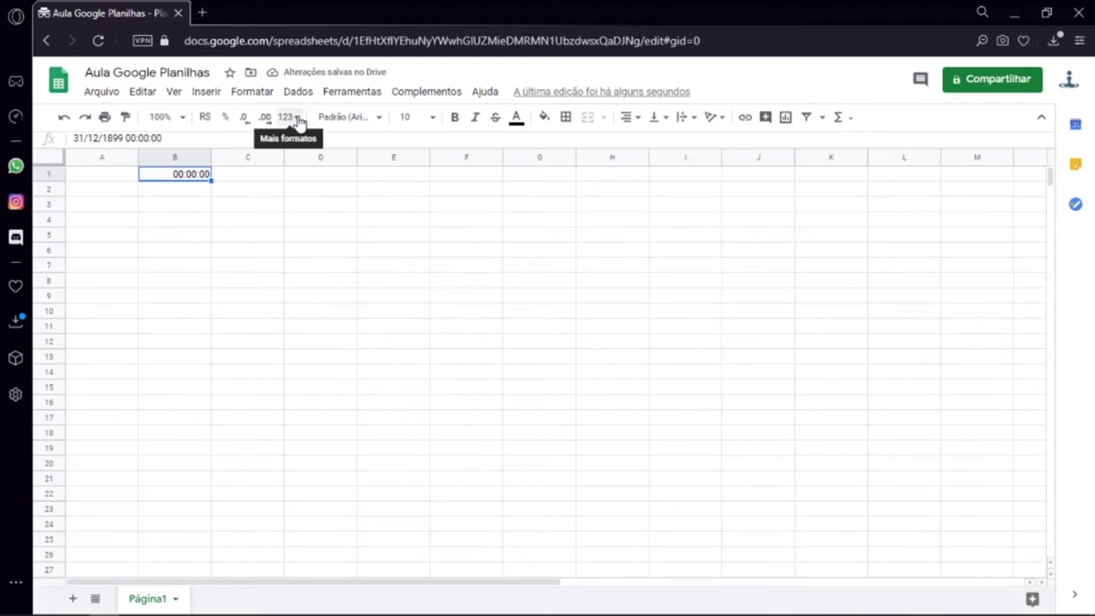
left_click(298, 120)
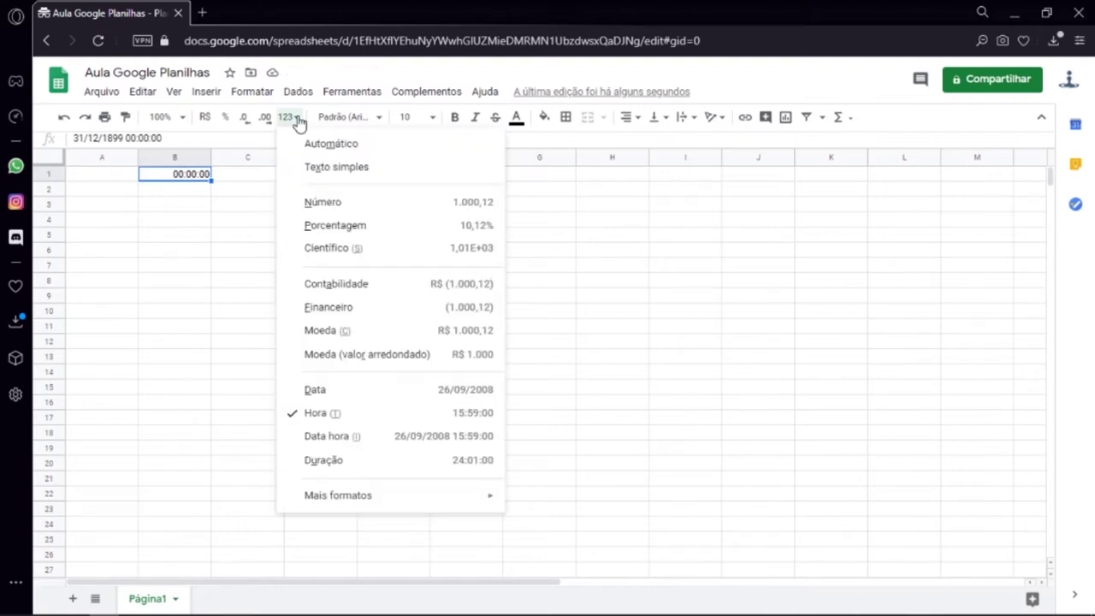
left_click(297, 120)
Set the text of cell B1 to the Oswald font at size 18 in bold.
left_click(379, 118)
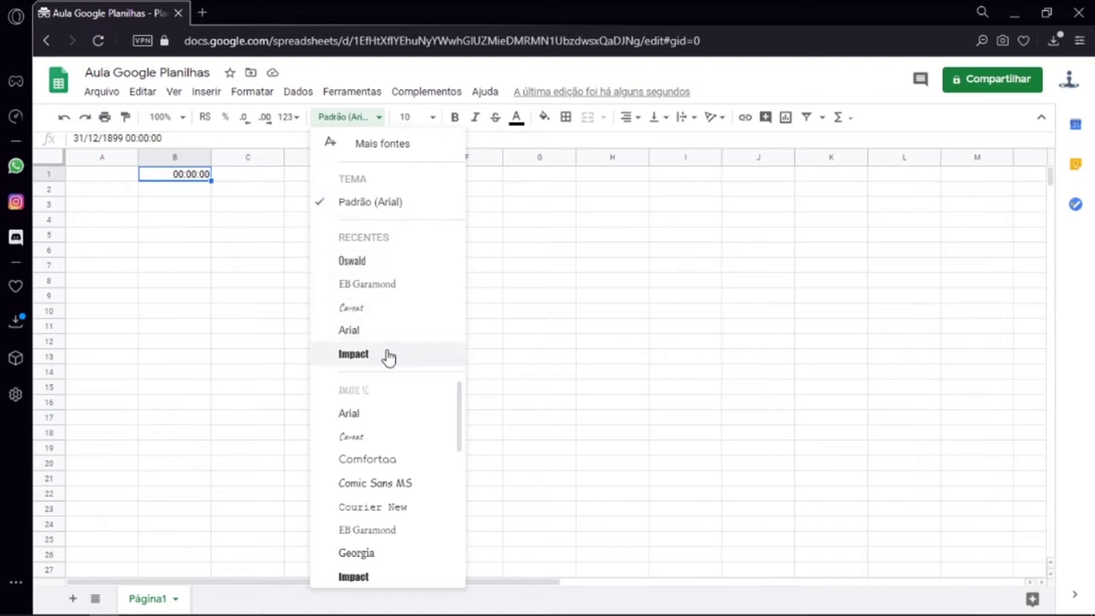
left_click(384, 265)
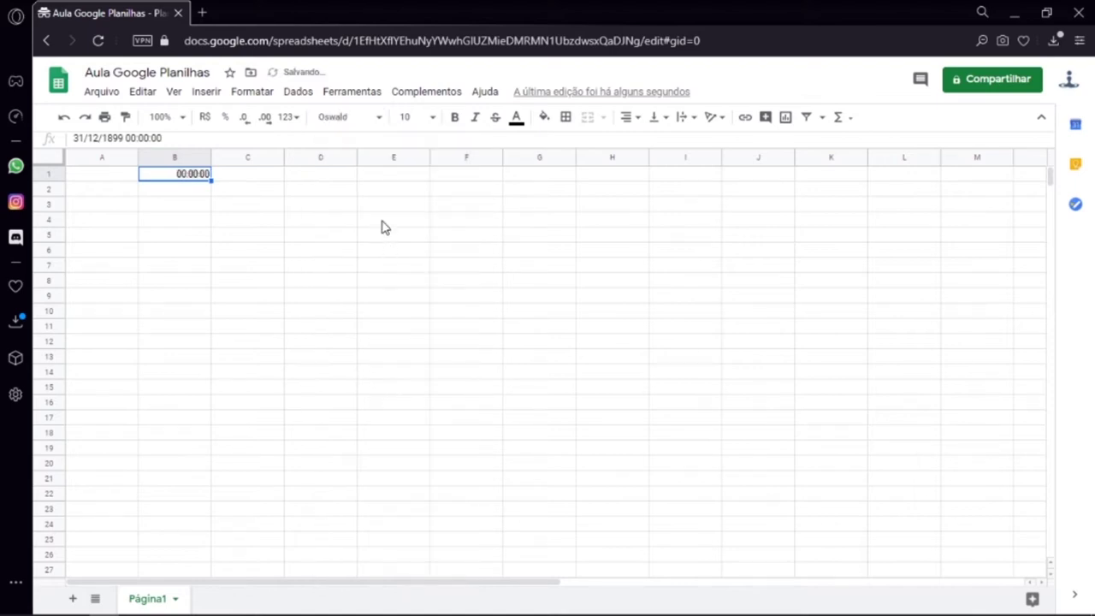
left_click(432, 117)
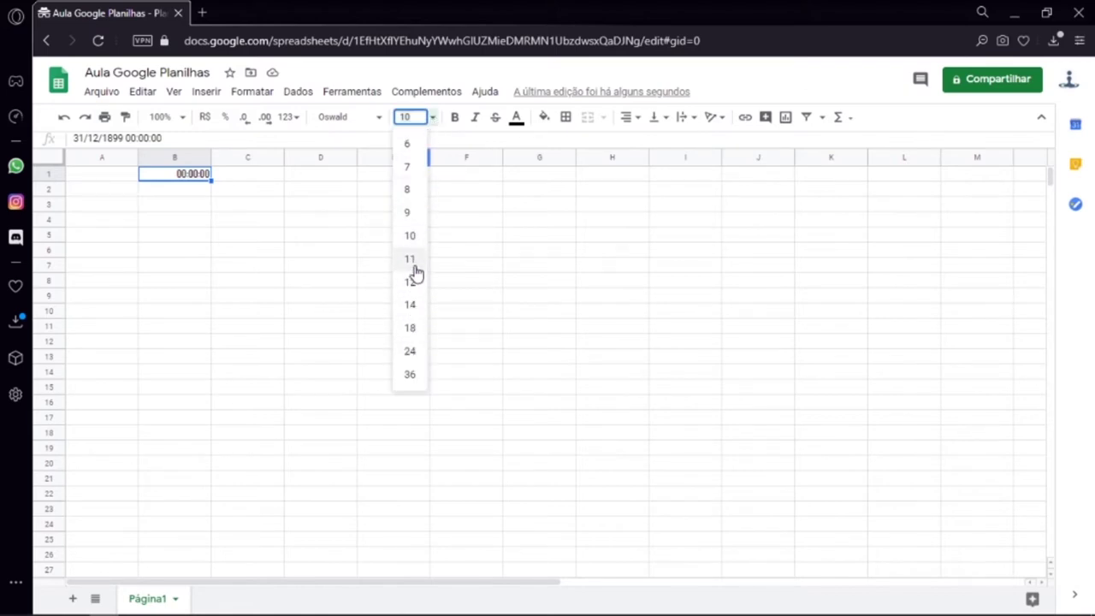
left_click(409, 328)
left_click(452, 120)
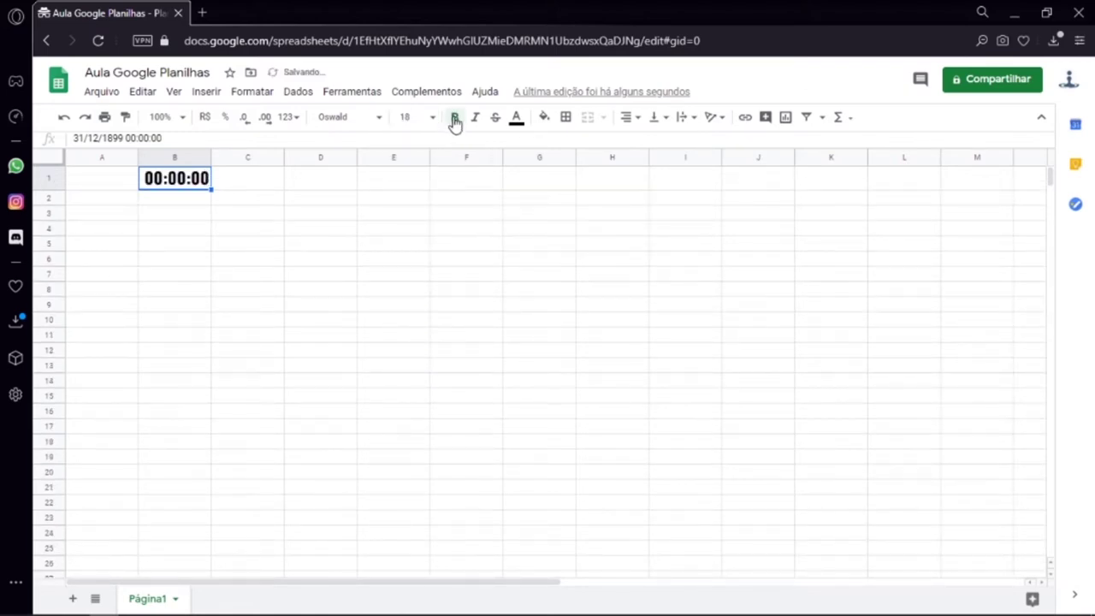
Try italic and strikethrough on cell B1, and undo both along with the bold formatting.
left_click(475, 118)
left_click(496, 117)
key("ctrl+z")
key("ctrl+z")
key("ctrl+z")
Colour the text of cell B1 green and fill the cell with yellow-orange.
left_click(515, 117)
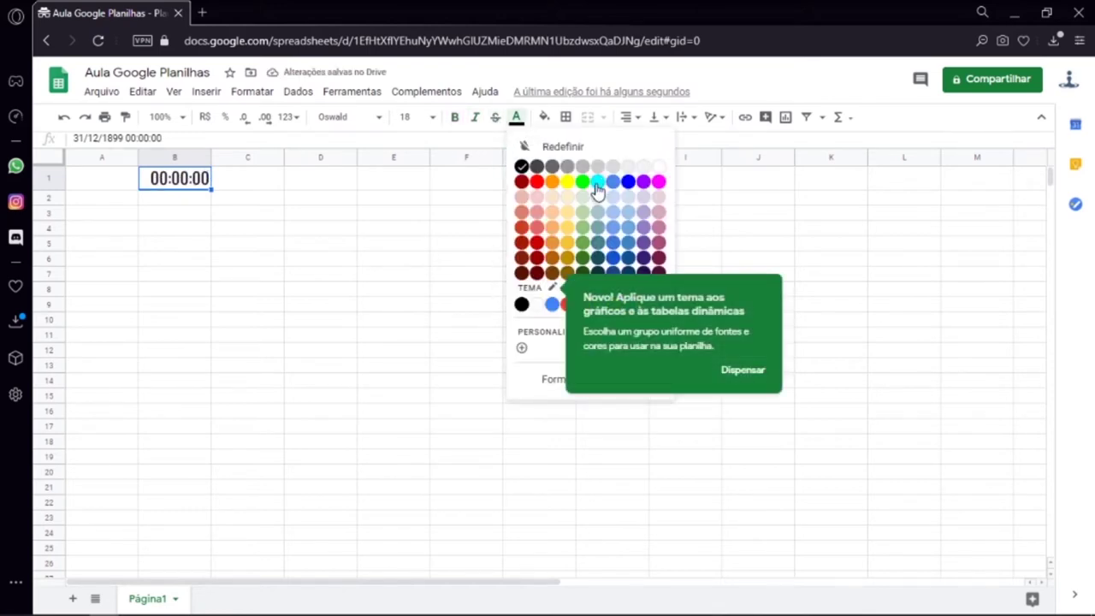
left_click(585, 252)
left_click(544, 119)
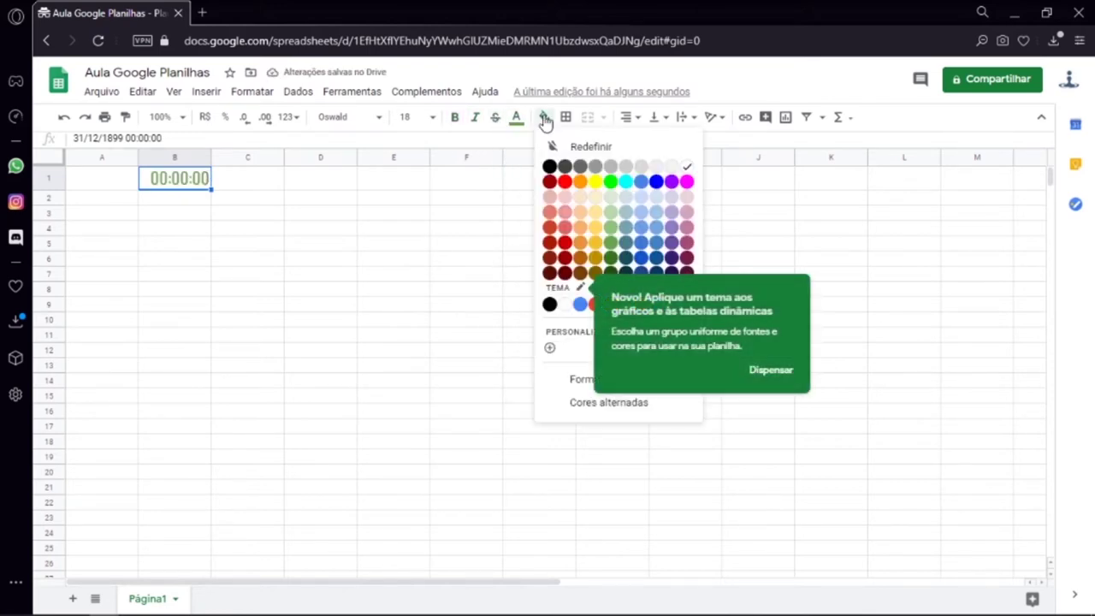
left_click(597, 248)
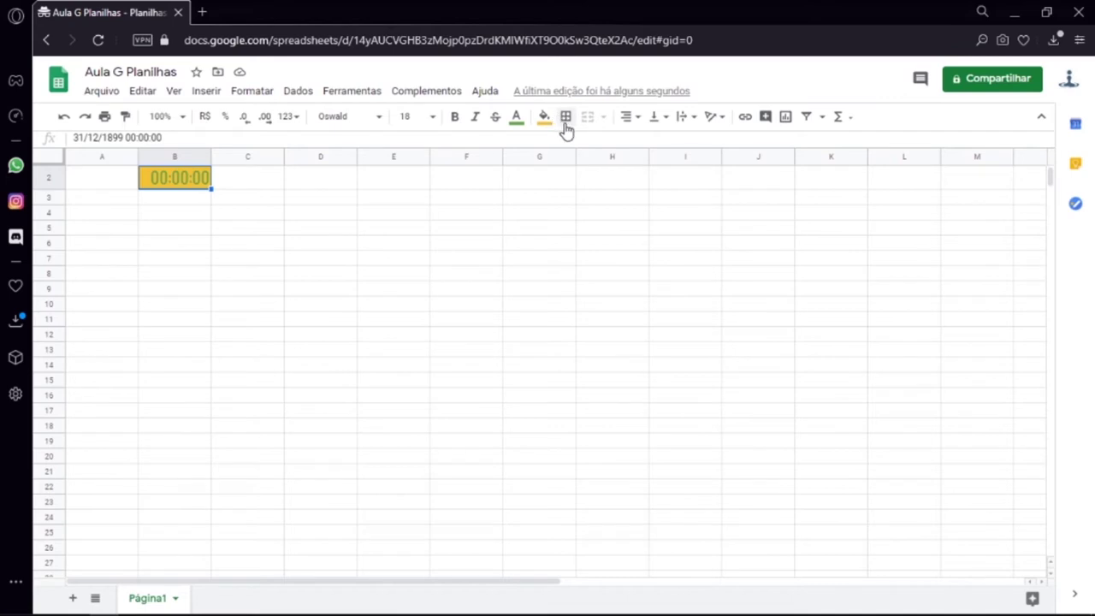
Apply all borders, inner and outer, to the range C2:E5.
left_click(566, 118)
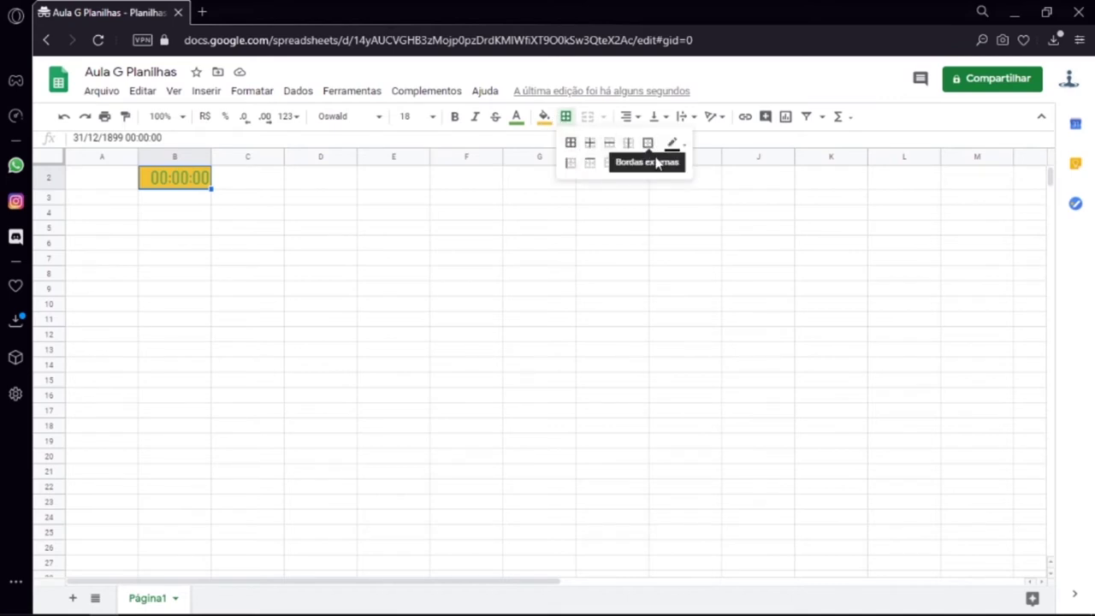
left_click_drag(257, 180, 386, 239)
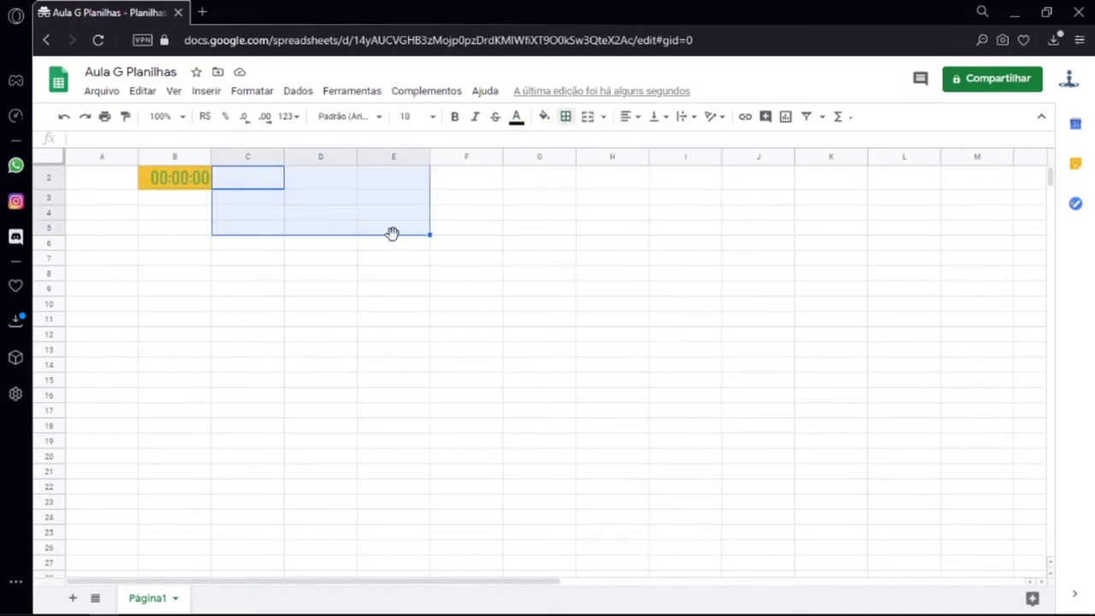
left_click(565, 117)
left_click(571, 142)
Apply inner borders only to the range G2:H5 and outer borders only to J2:K4.
left_click_drag(540, 181, 609, 232)
left_click(565, 116)
left_click(589, 143)
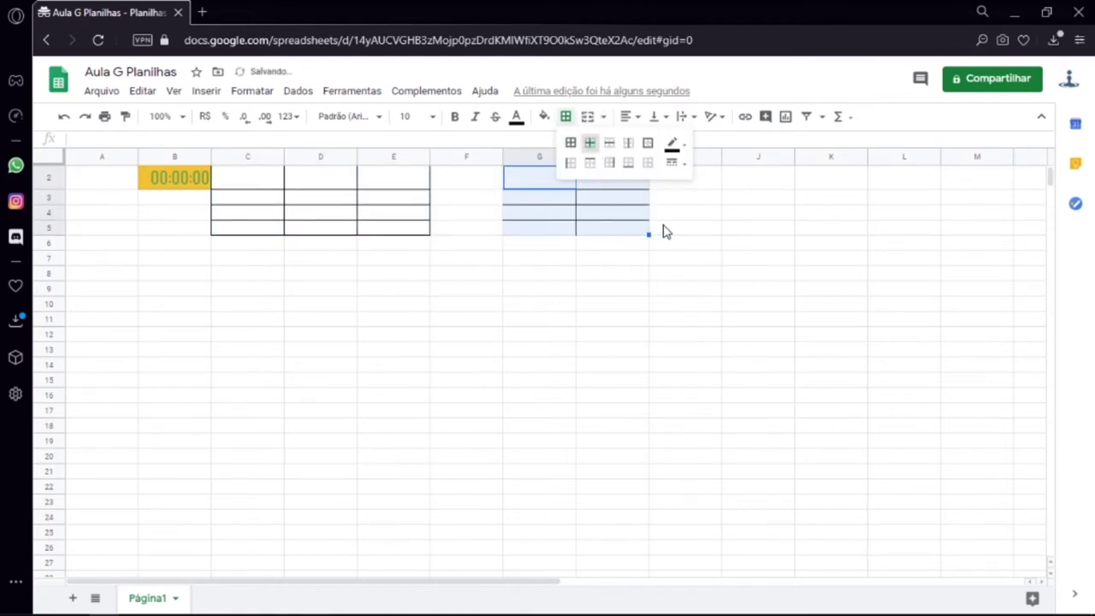
left_click_drag(752, 178, 818, 221)
left_click(565, 116)
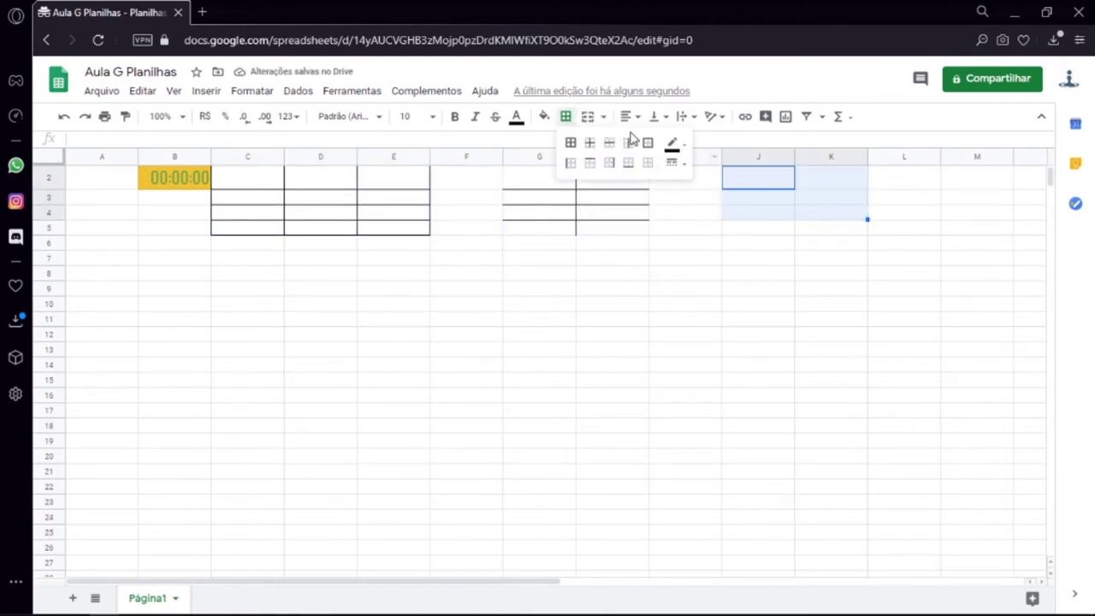
left_click(648, 144)
Restyle all borders of the range C2:E5 with a teal colour and a thicker line.
left_click_drag(247, 177, 402, 227)
left_click(565, 116)
left_click(671, 143)
left_click(750, 257)
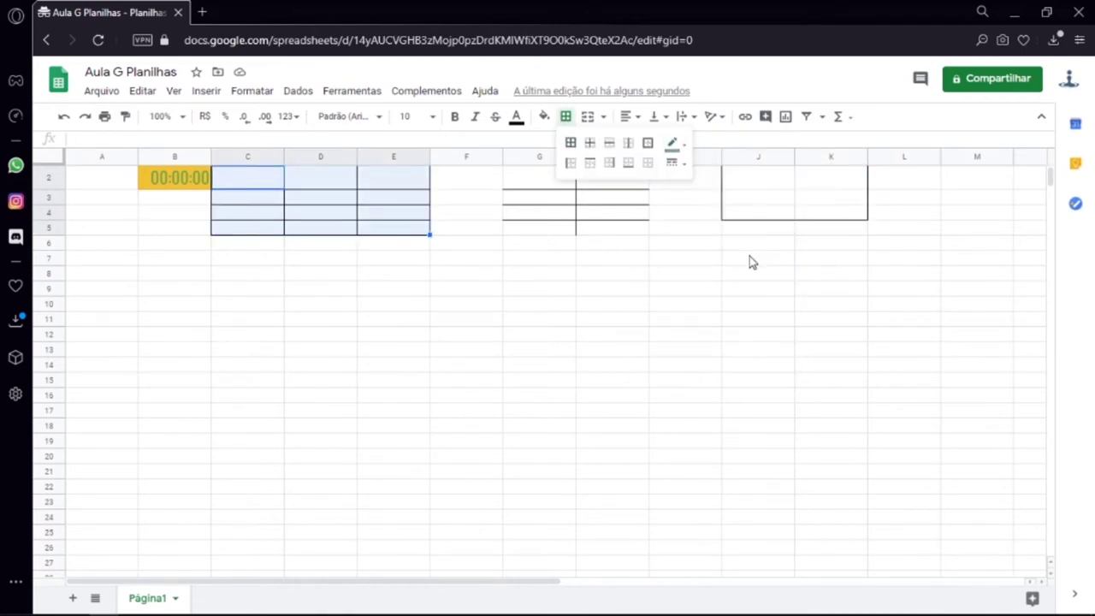
left_click(570, 143)
left_click(673, 162)
left_click(700, 221)
left_click(467, 177)
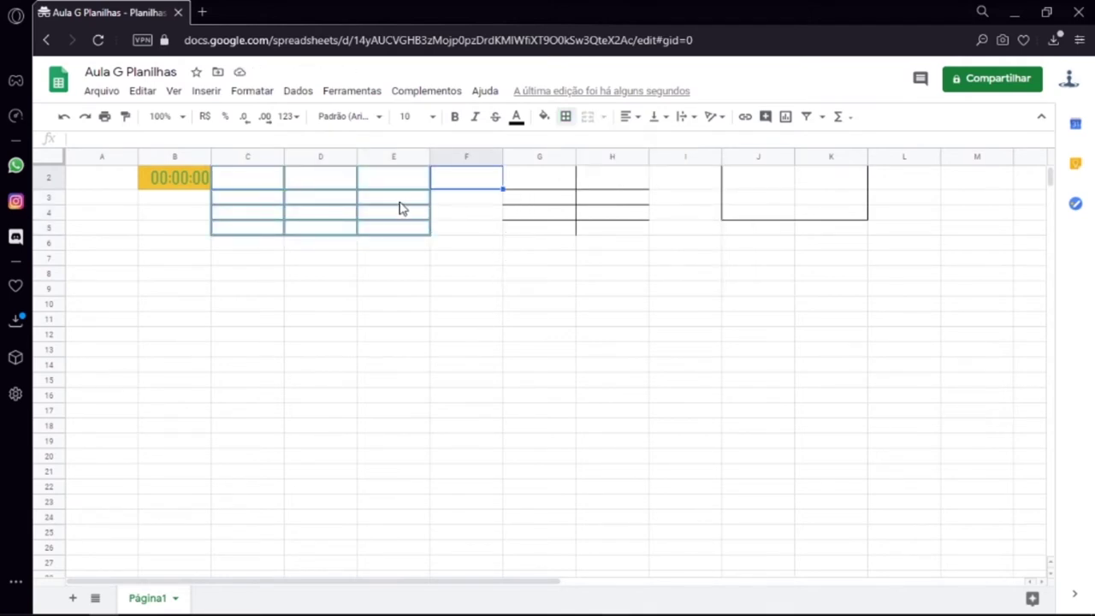
Try merging the range C2:E5 into a single cell, and undo the merge.
left_click_drag(283, 185, 414, 227)
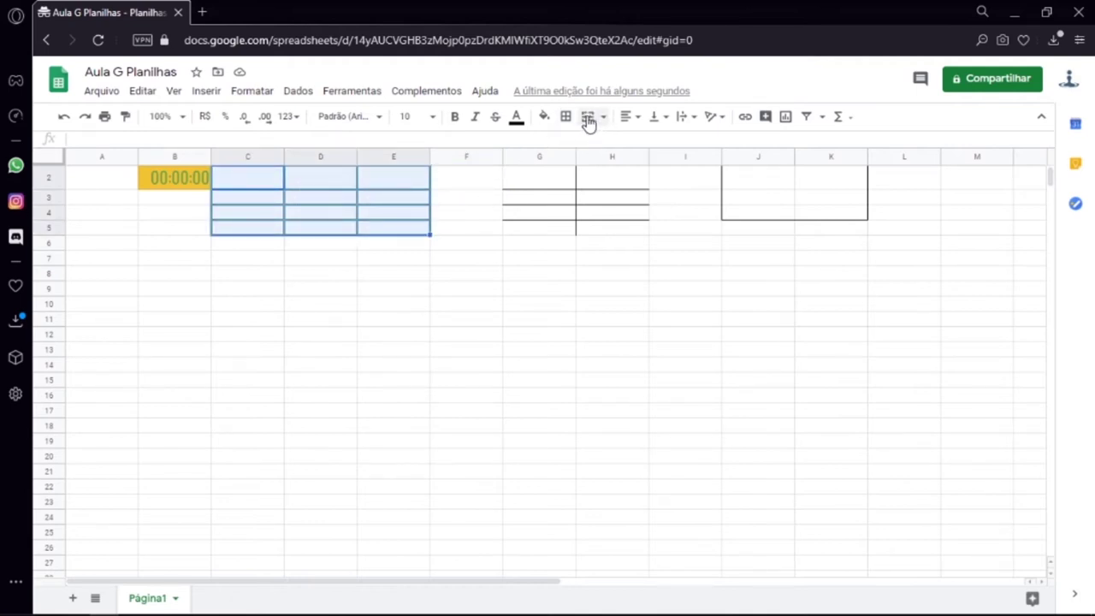
left_click(587, 116)
left_click(369, 322)
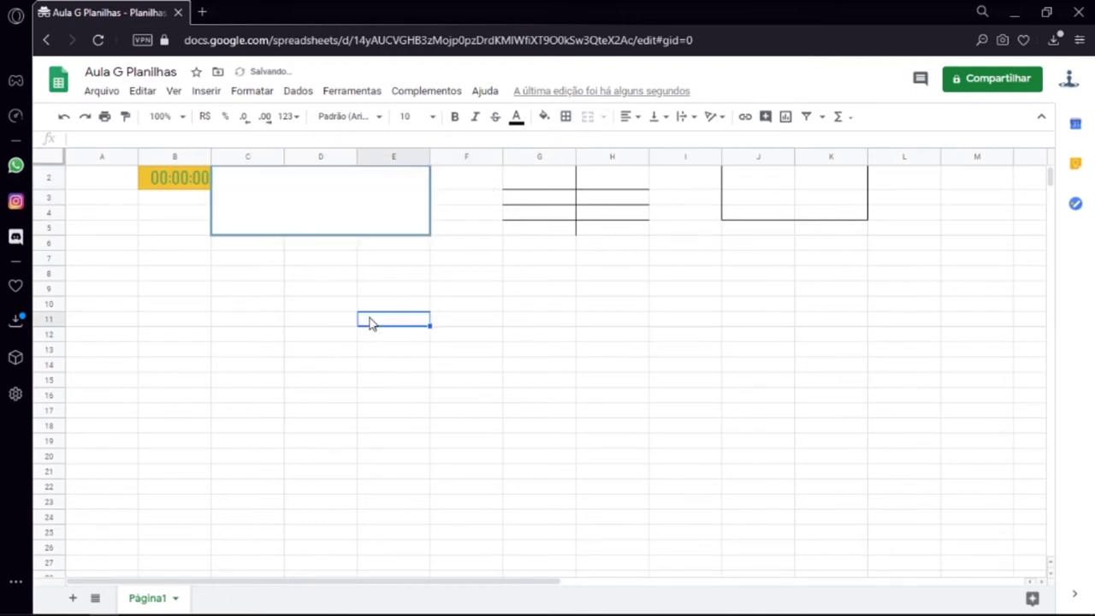
key("ctrl+z")
Enter the text "abc" in cell C2.
left_click(267, 190)
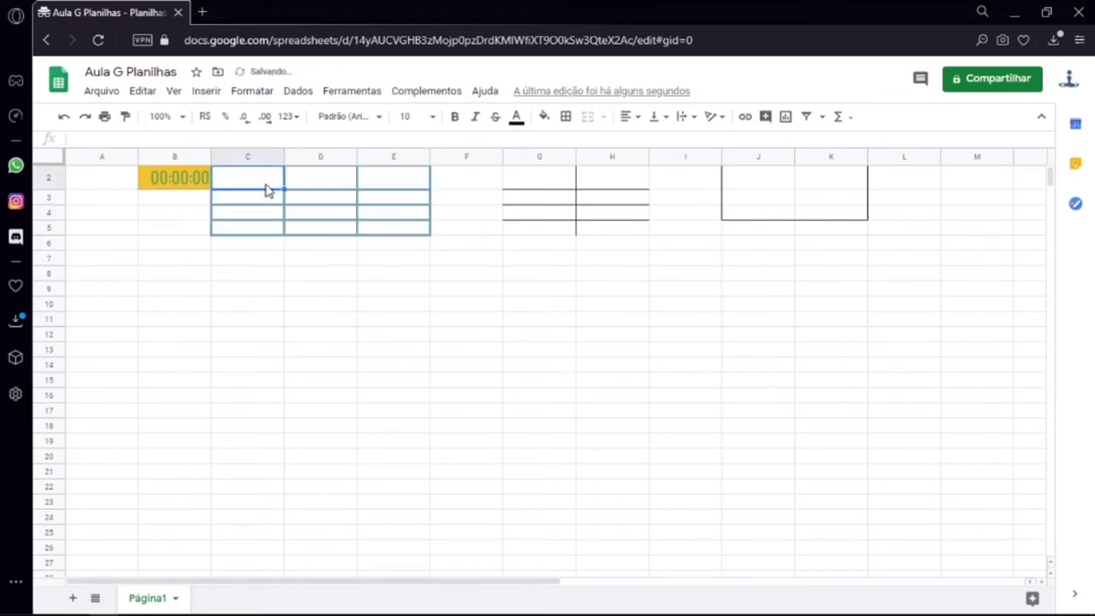
type("abc")
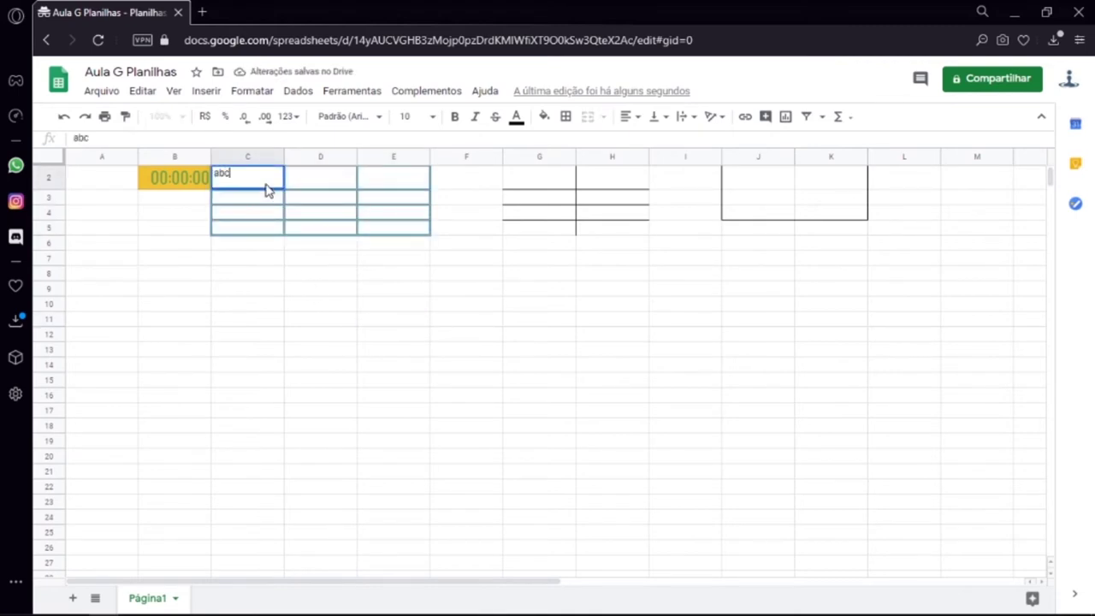
left_click(157, 219)
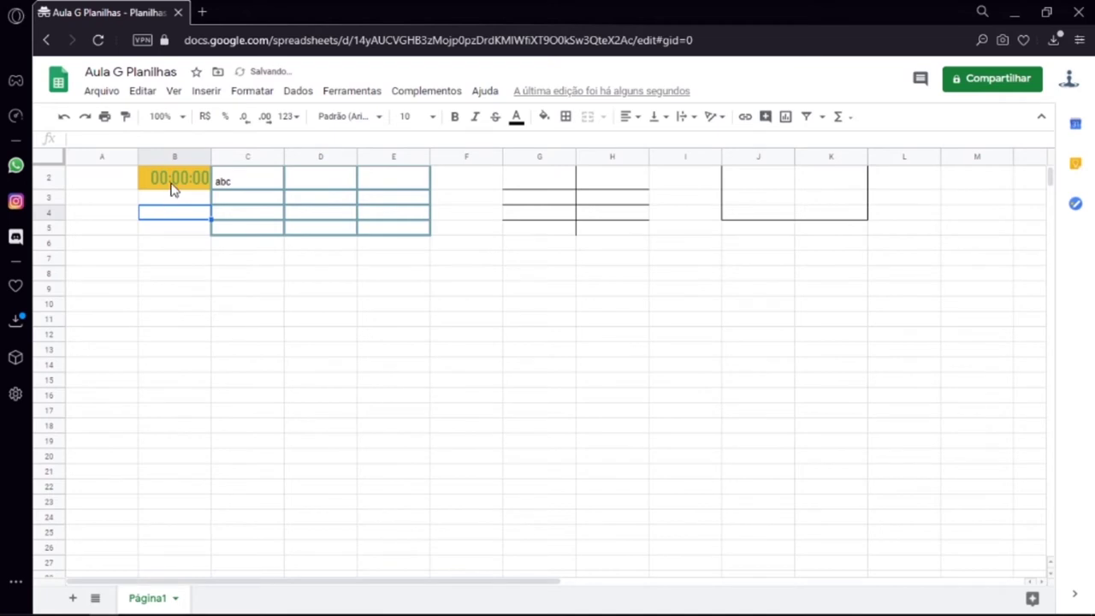
Try merging the filled cells B2 and C2 despite losing the second value, and undo the merge.
left_click_drag(171, 190, 256, 188)
left_click(586, 119)
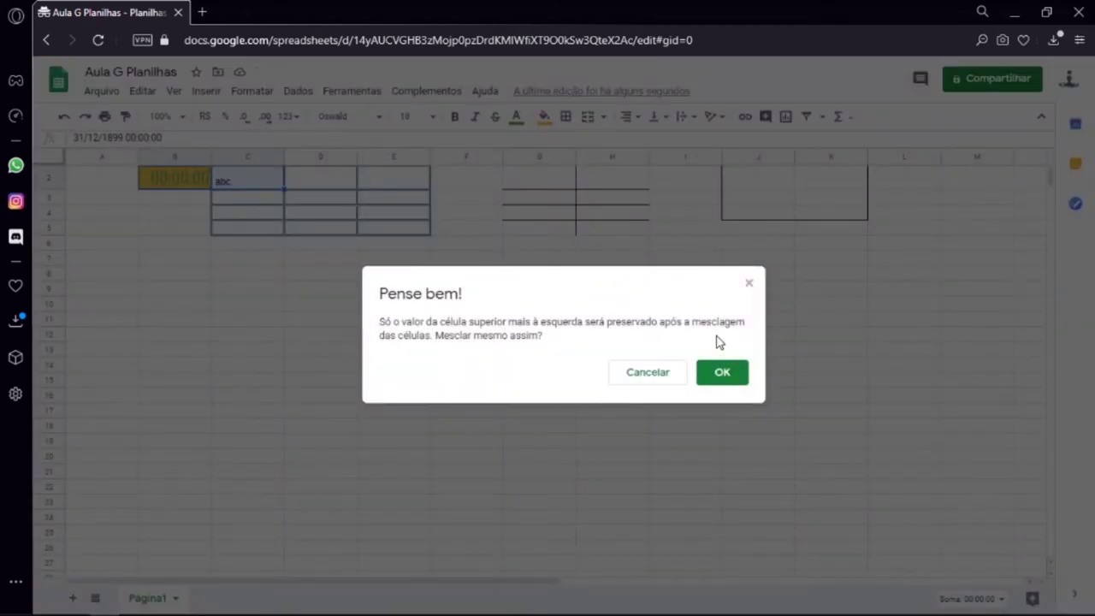
left_click(718, 373)
left_click(389, 290)
key("ctrl+z")
left_click(259, 322)
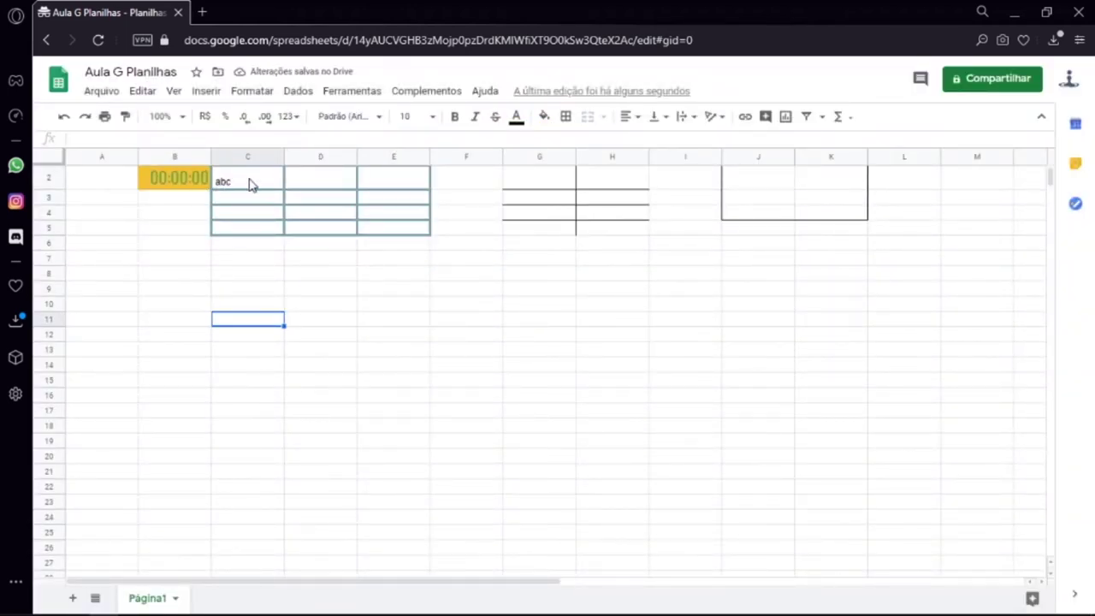
Try merging the range C2:E5 horizontally with Mesclar horizontalmente.
left_click_drag(257, 180, 403, 234)
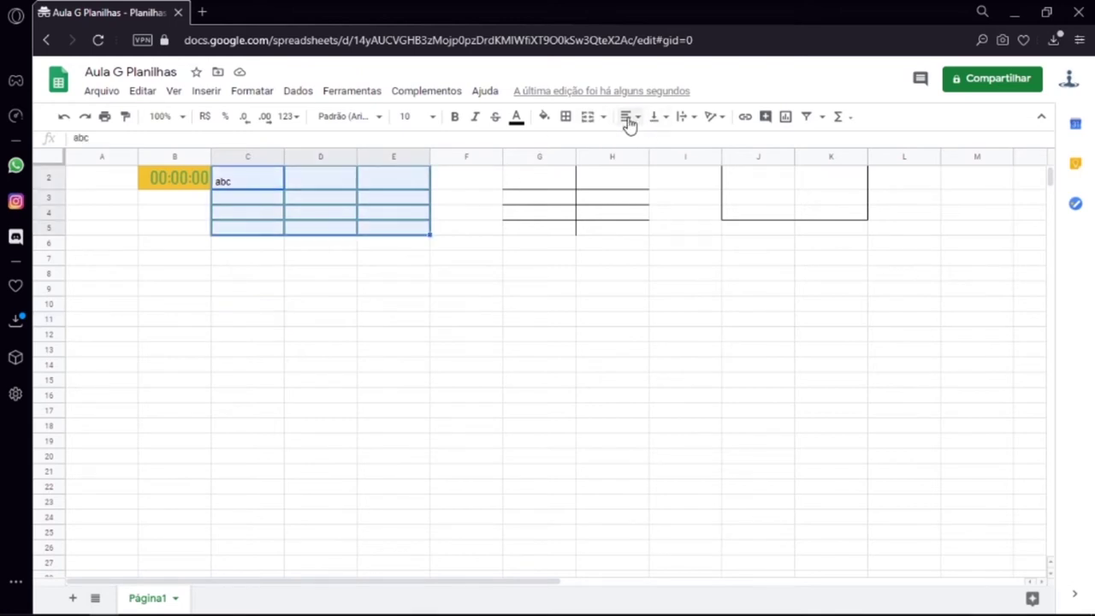
left_click(667, 122)
left_click(603, 116)
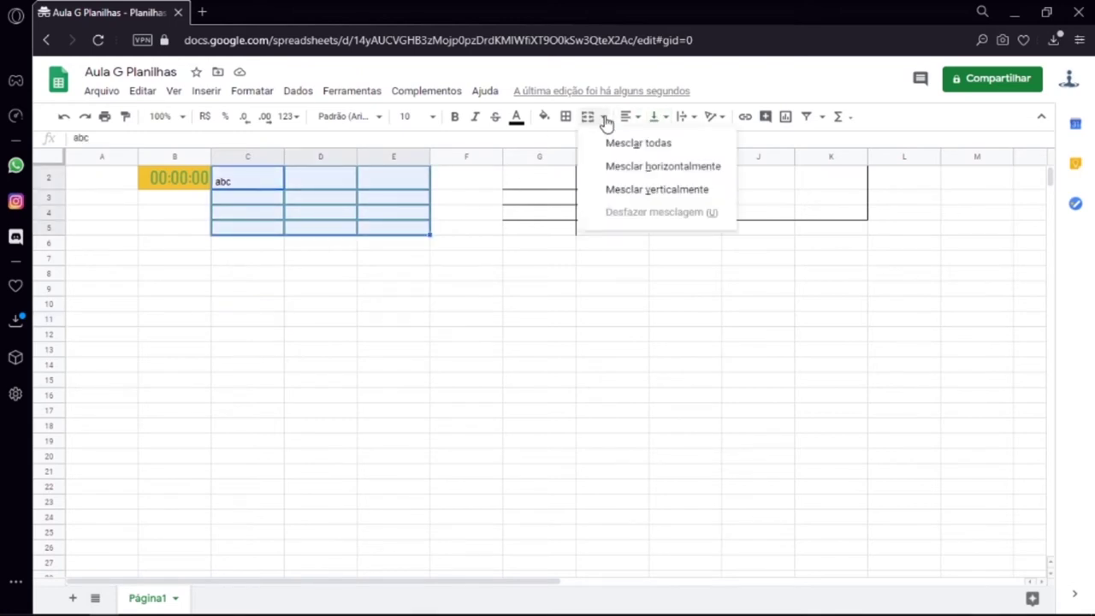
left_click(630, 170)
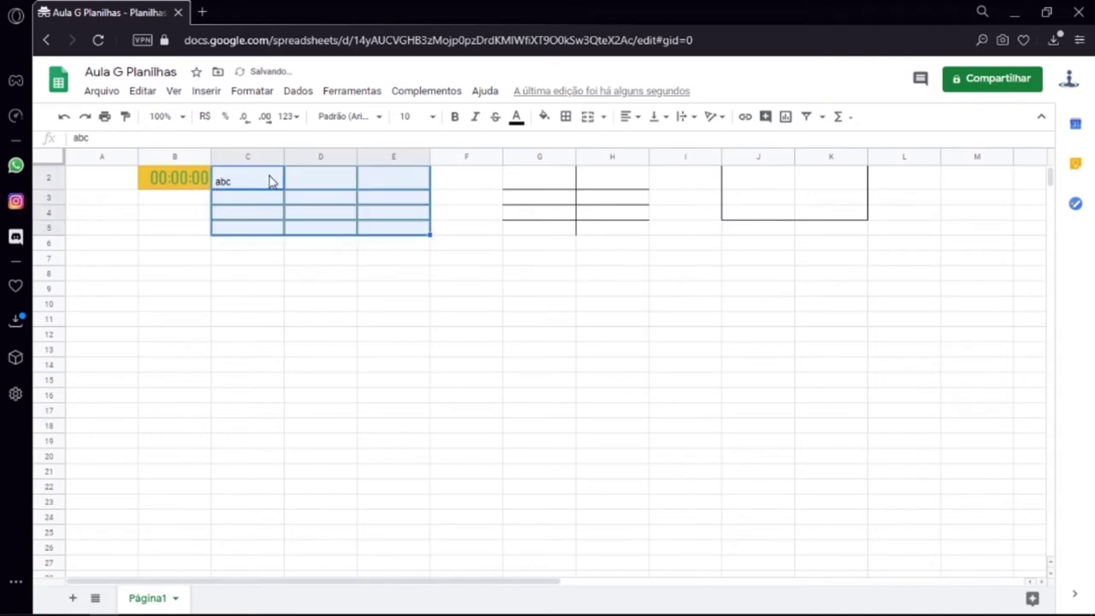
Merge the range C2:E5 vertically, column by column, with Mesclar verticalmente.
left_click(603, 116)
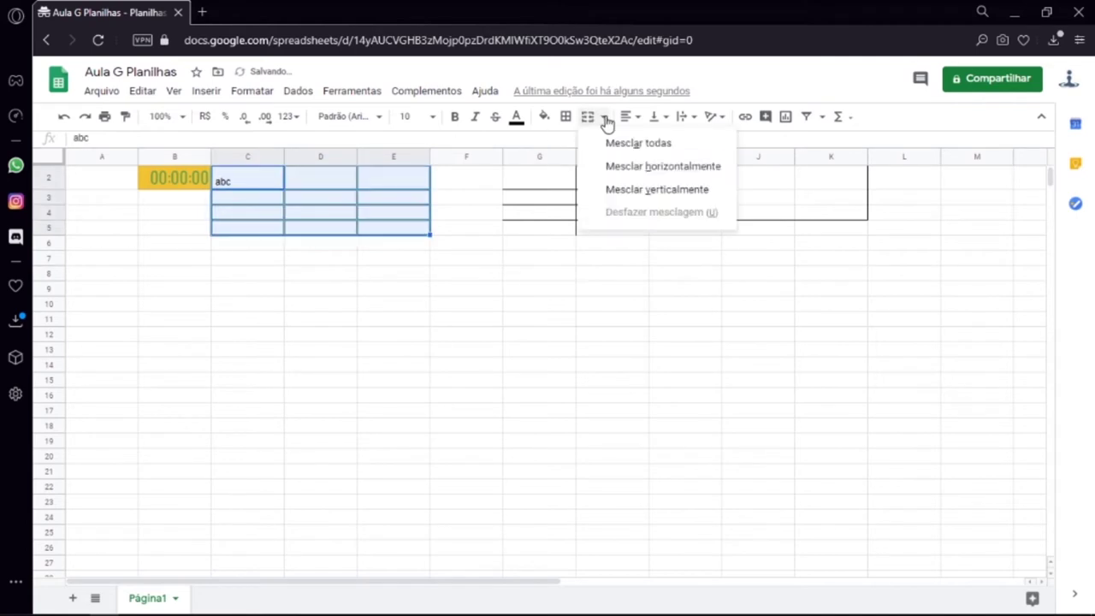
left_click(635, 194)
left_click(422, 266)
Unmerge the vertically merged columns in C2:E5 with Desfazer mesclagem.
left_click_drag(411, 214, 269, 215)
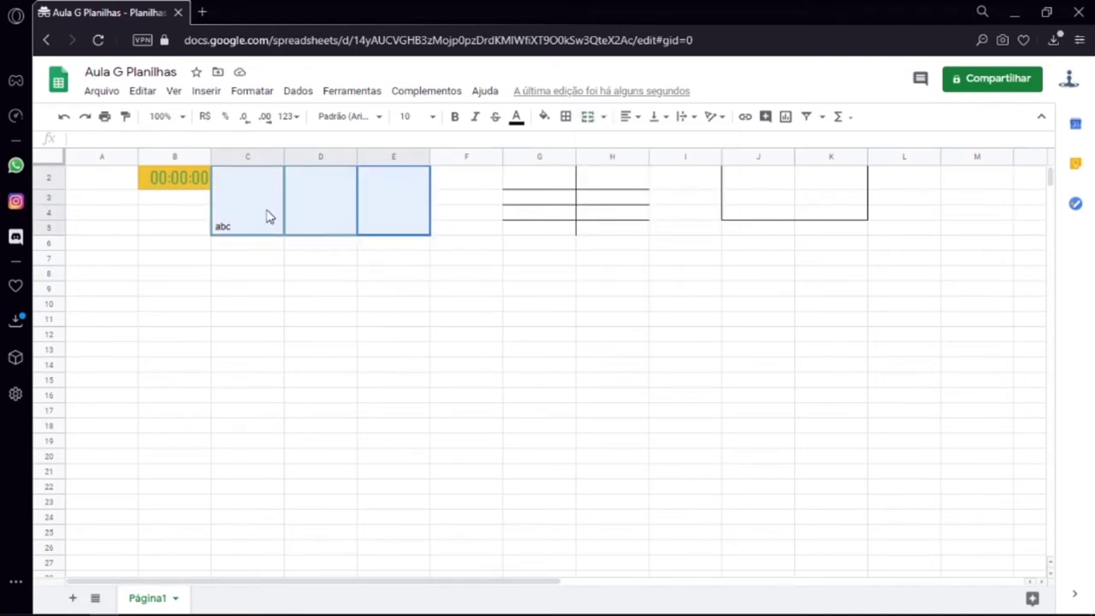
left_click(603, 117)
left_click(648, 219)
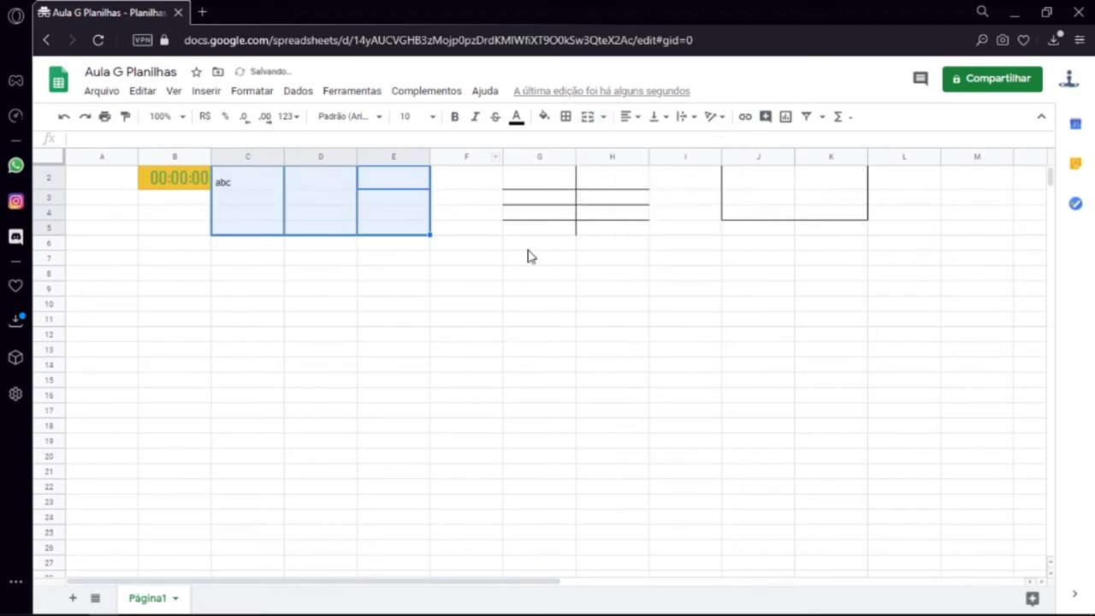
left_click(279, 274)
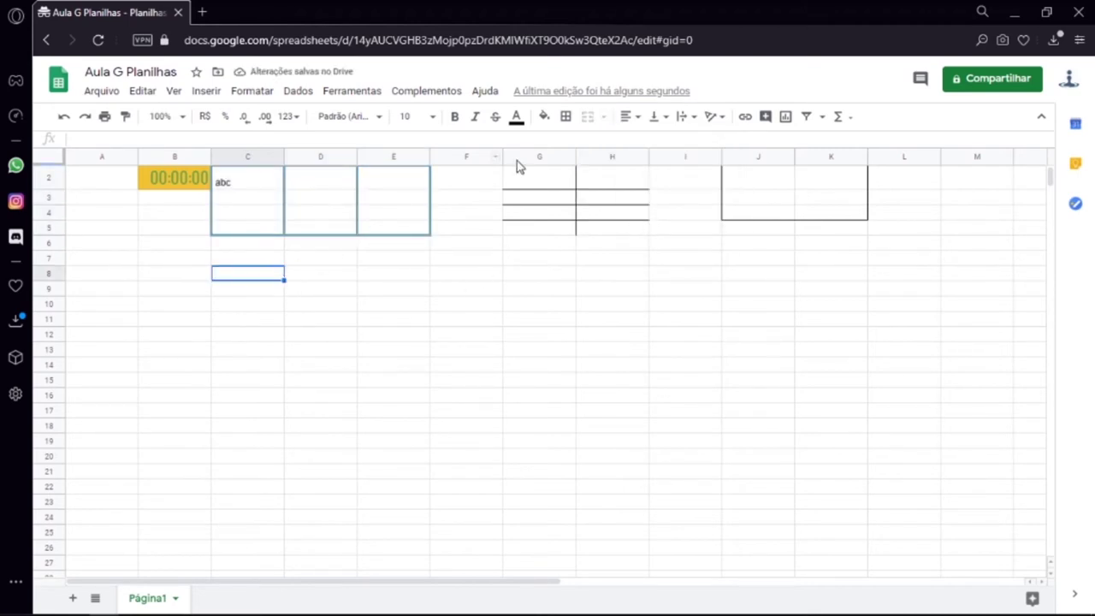
Try centred horizontal alignment on cell C2, and return the text to left alignment.
left_click(261, 185)
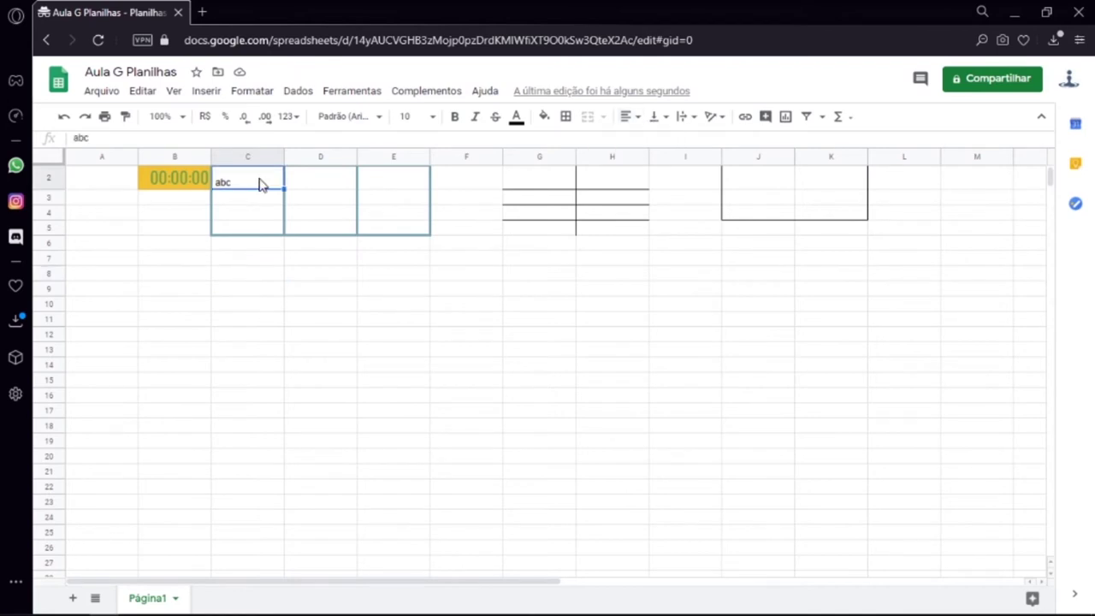
left_click(638, 120)
left_click(645, 143)
left_click(638, 117)
left_click(628, 144)
Try the top and middle vertical alignments on cell C2, and return it to bottom alignment.
left_click(668, 117)
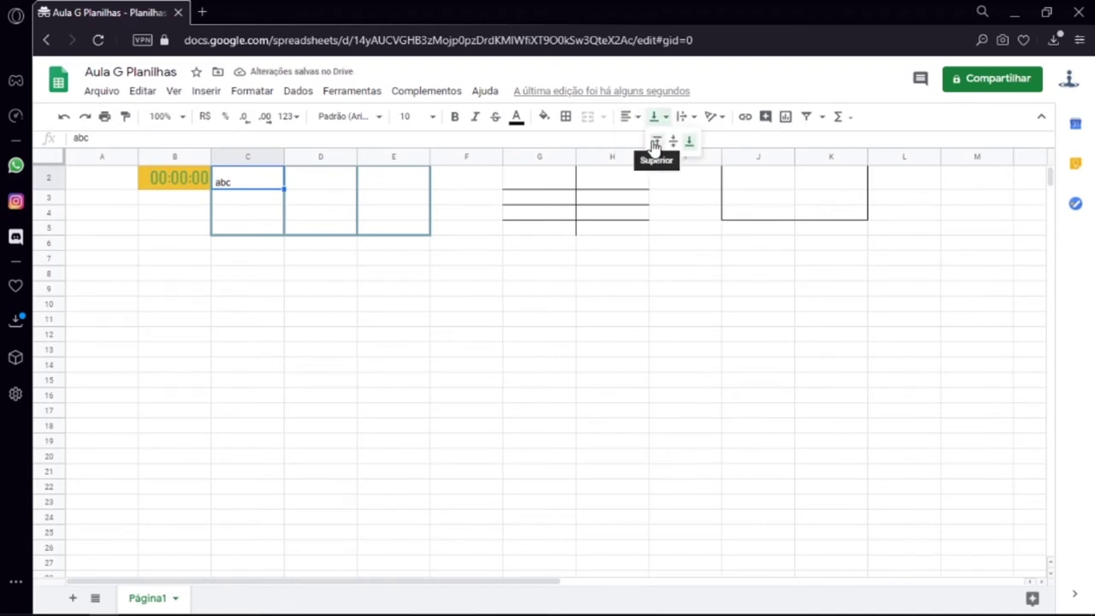
left_click(656, 142)
left_click(656, 117)
left_click(673, 141)
left_click(658, 117)
left_click(688, 143)
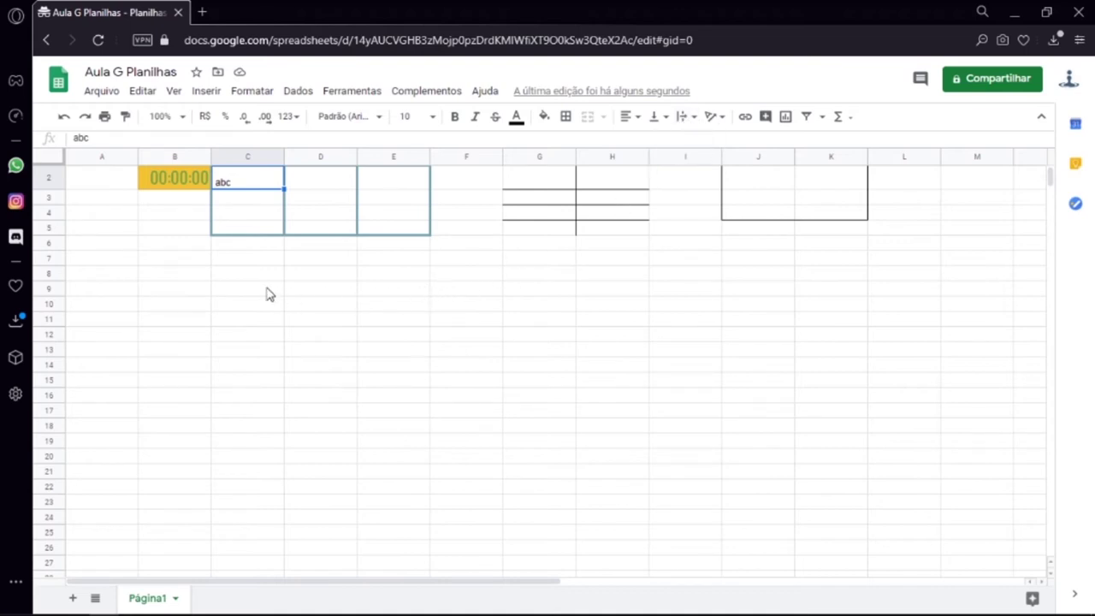
Paste the long "Lorem ipsum" sample text into cell B8.
left_click(190, 273)
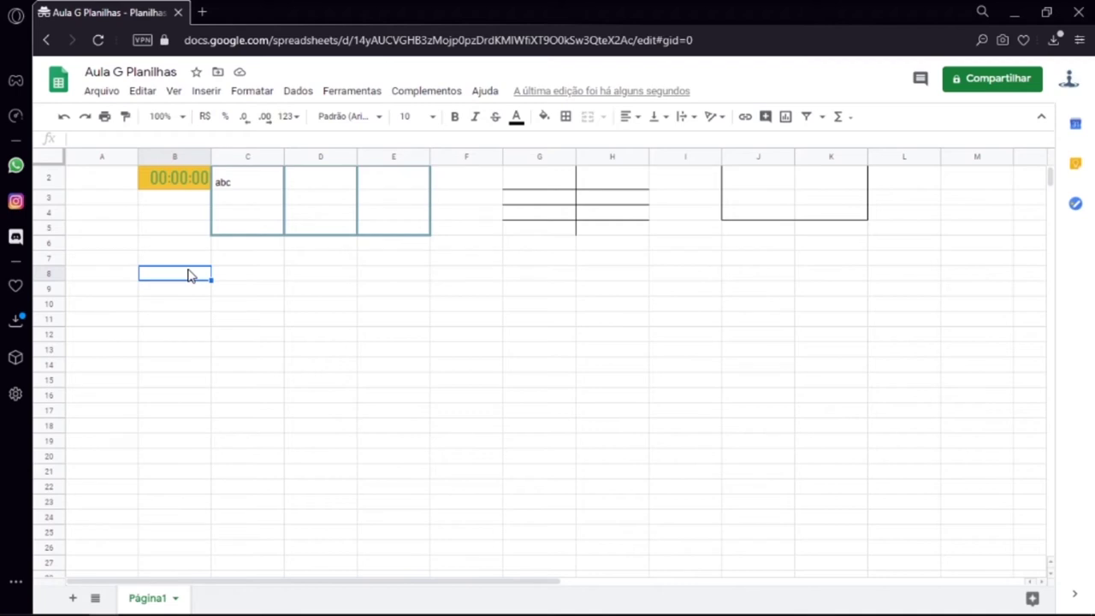
key("ctrl+v")
left_click(205, 305)
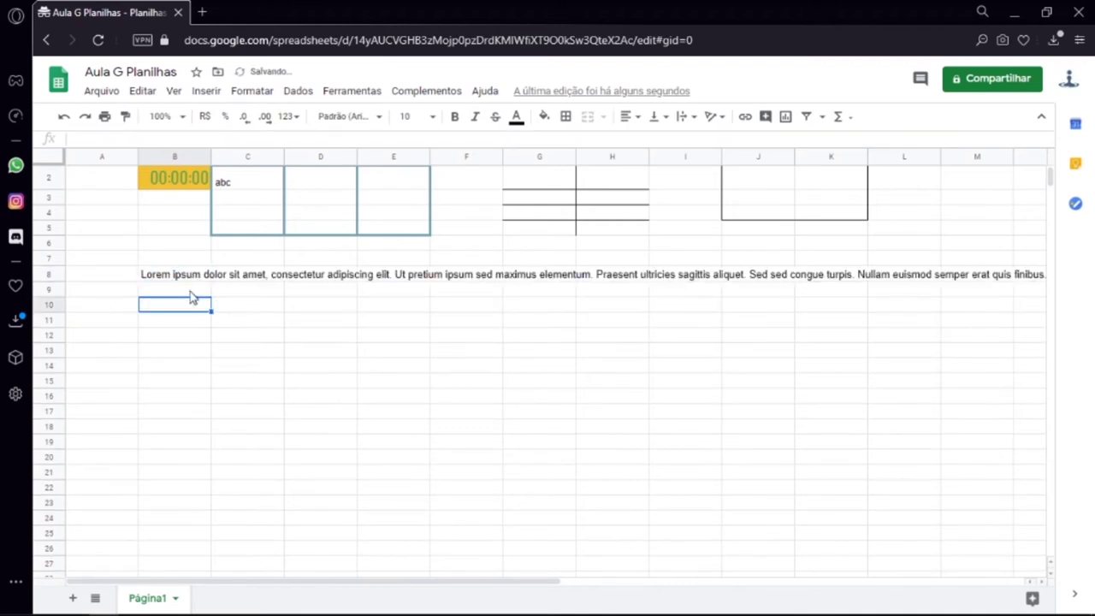
Set the text wrapping of cell B8 to Ajustar.
left_click(194, 275)
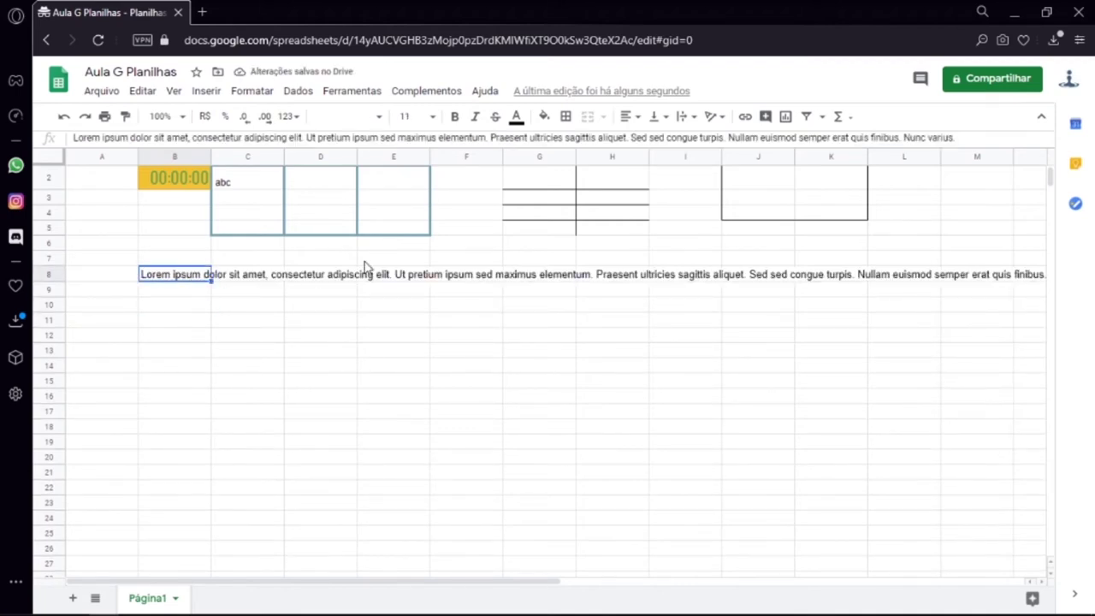
left_click(689, 117)
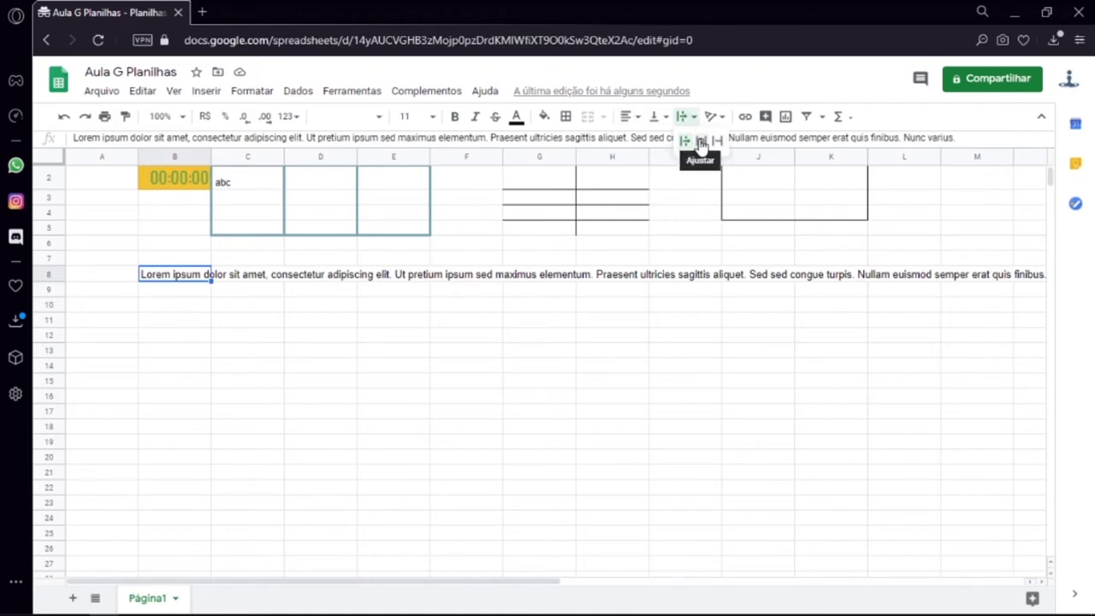
left_click(701, 142)
Set the text wrapping of cell B8 to clip the overflowing text at the cell edge.
left_click(687, 117)
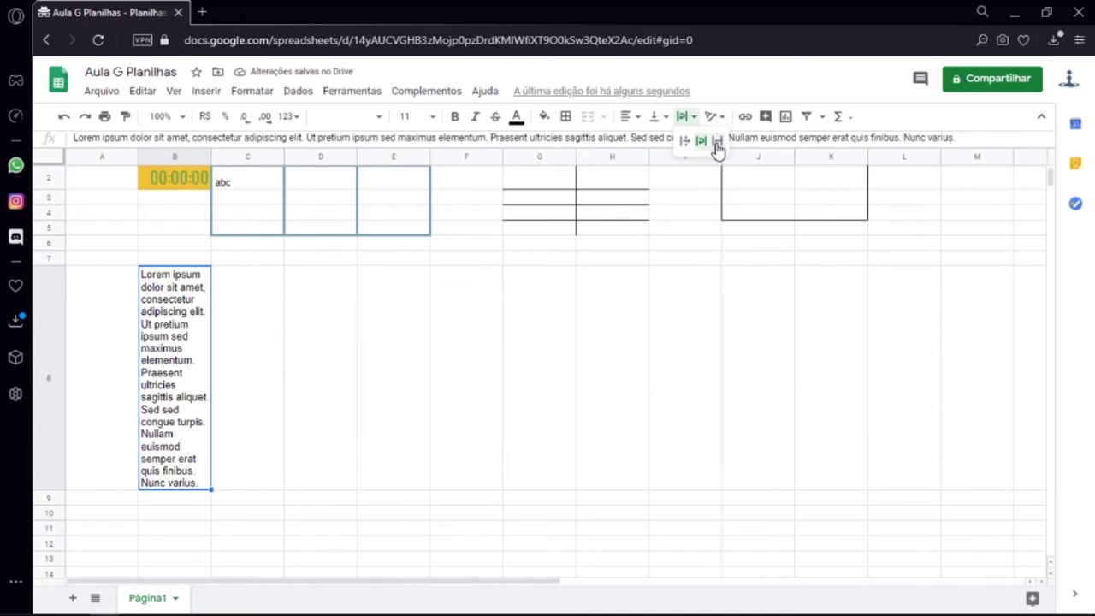
left_click(718, 142)
left_click(452, 349)
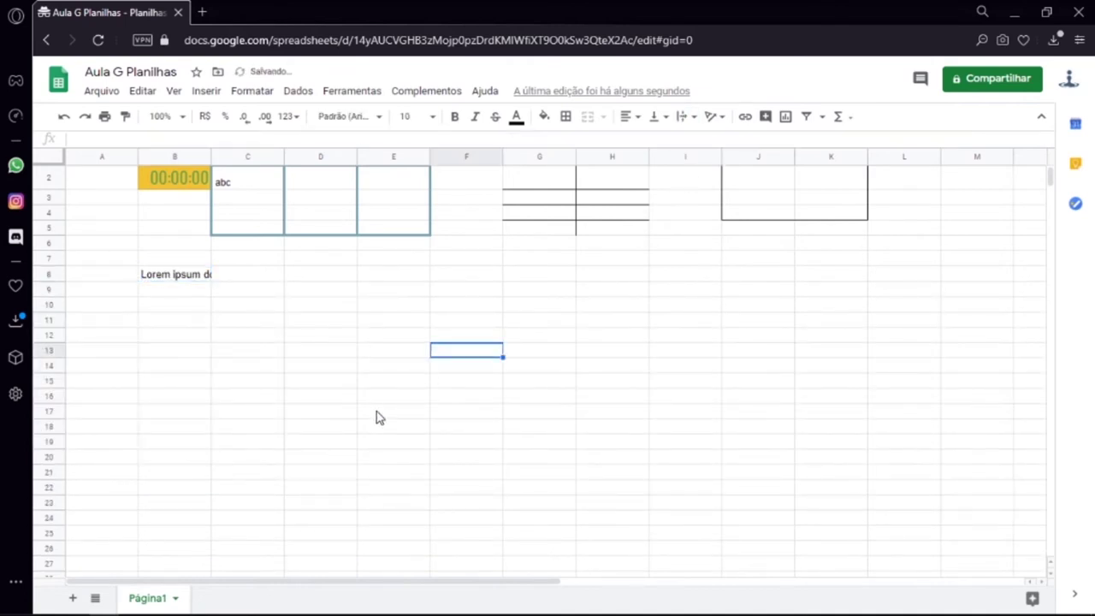
double_click(196, 284)
left_click(261, 382)
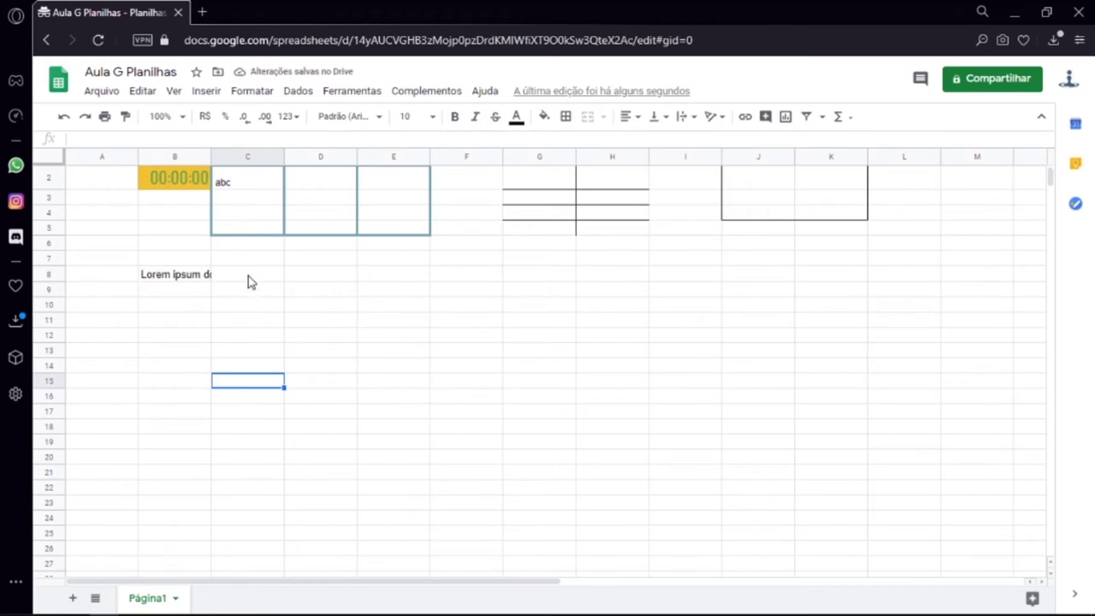
Try tilting the text of cell C2 upward, and rotate it to read vertically upward.
left_click(240, 190)
left_click(711, 117)
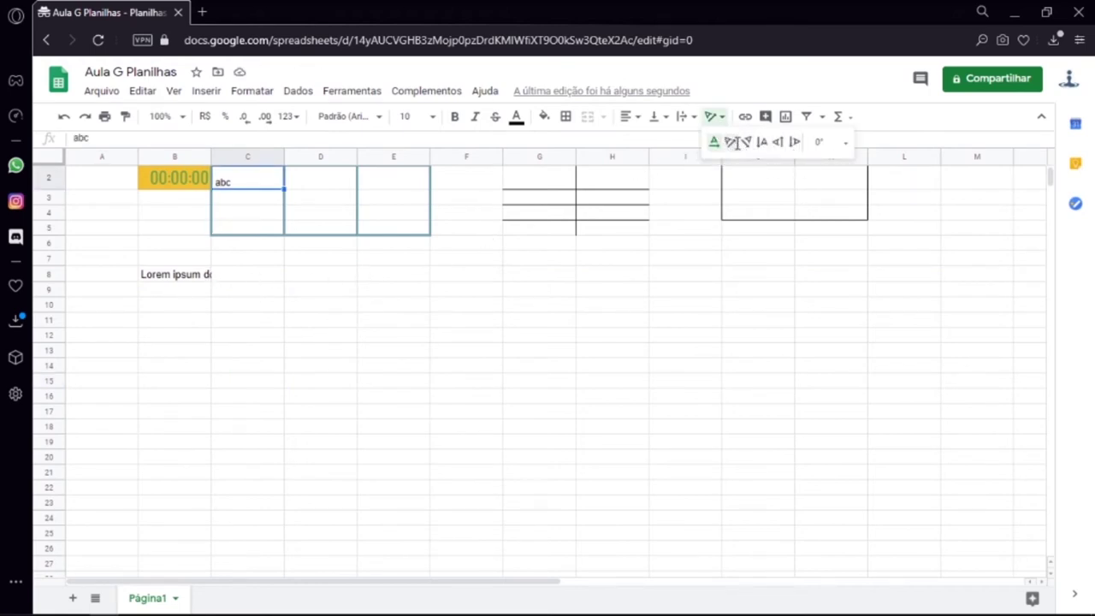
left_click(730, 142)
left_click(713, 118)
left_click(776, 143)
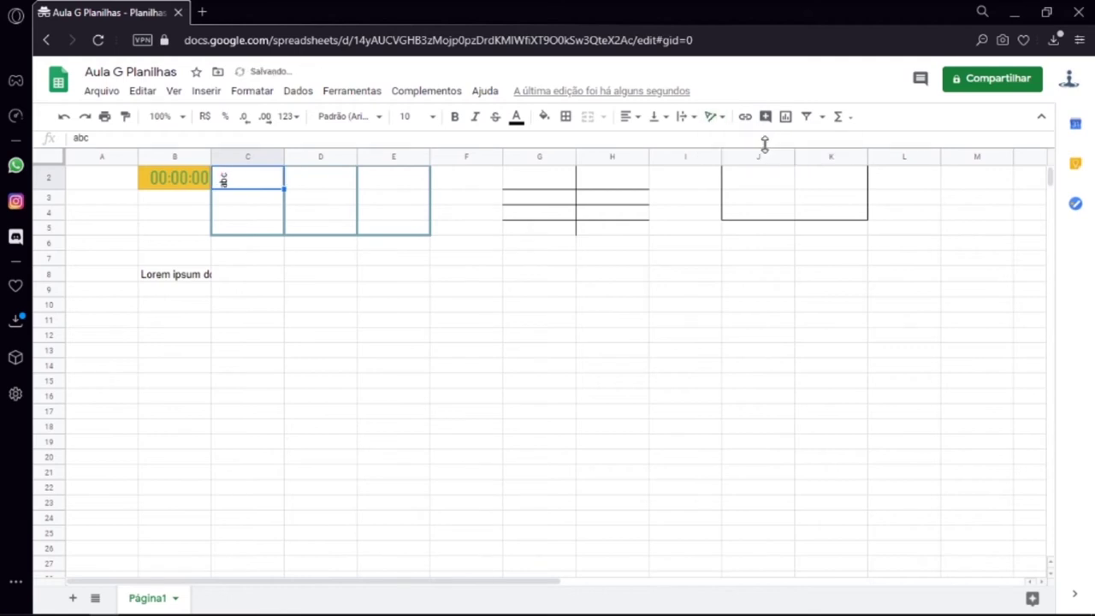
Try rotating the text of cell C2 vertically downward, and reset its rotation to none.
left_click(714, 117)
left_click(795, 144)
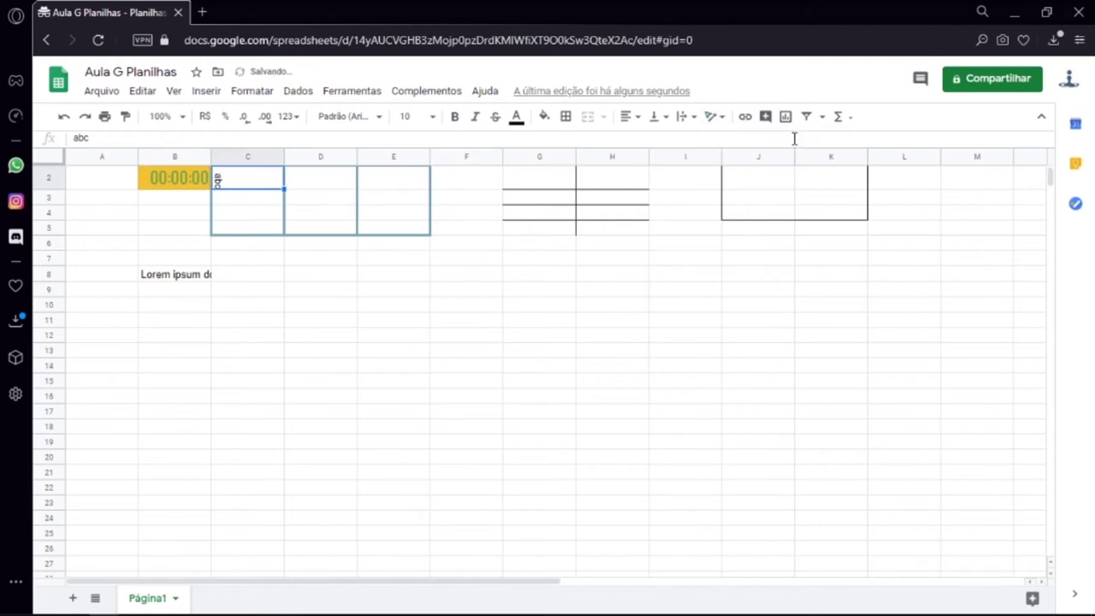
left_click(714, 117)
left_click(711, 141)
Remove all borders from the range B2:K8 and reset its text colour.
left_click_drag(173, 184, 843, 274)
left_click(565, 116)
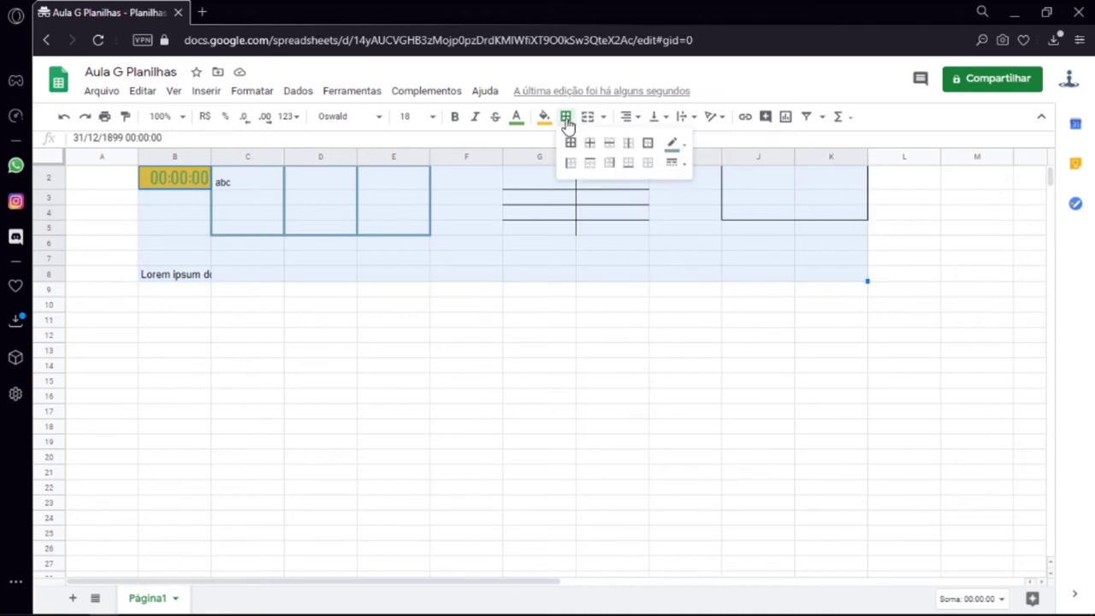
left_click(647, 165)
left_click(515, 117)
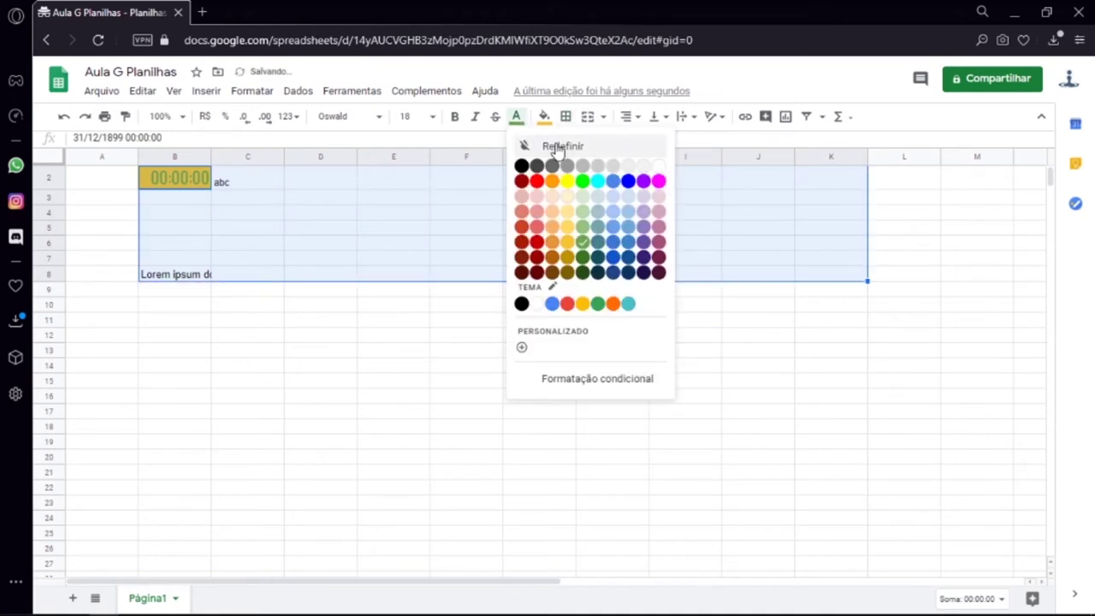
left_click(545, 148)
left_click(407, 214)
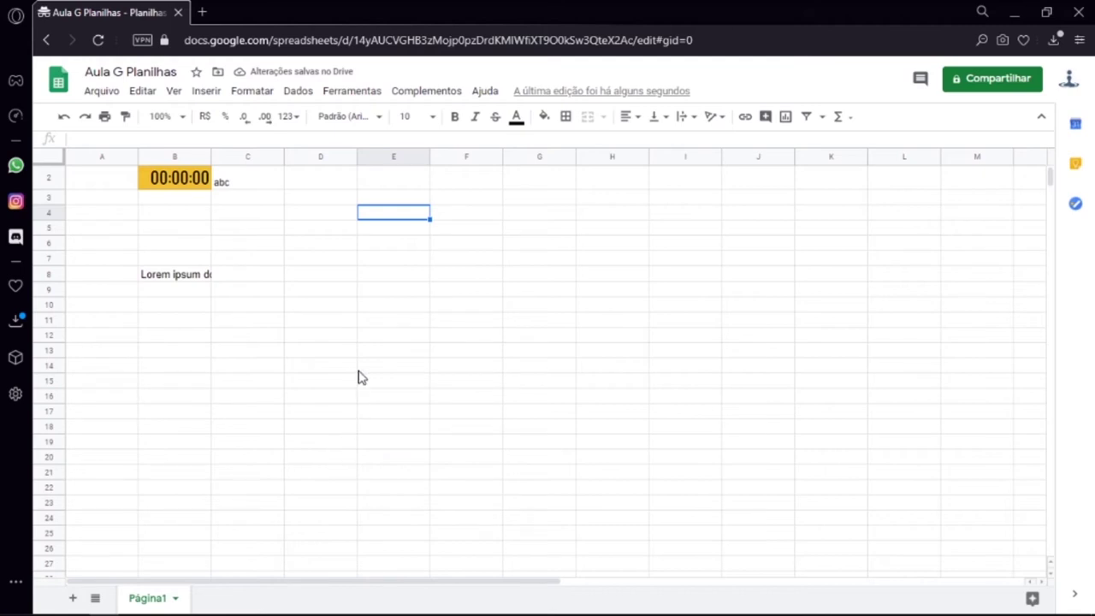
Insert a link to google.com in cell D2 with the display text "Link Google".
left_click(337, 188)
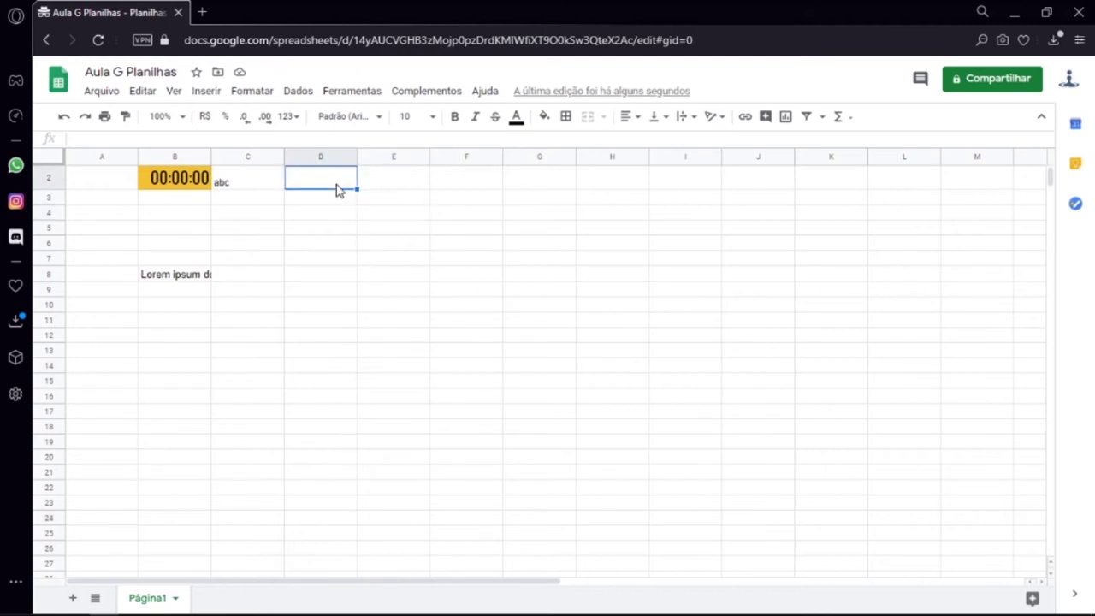
left_click(744, 118)
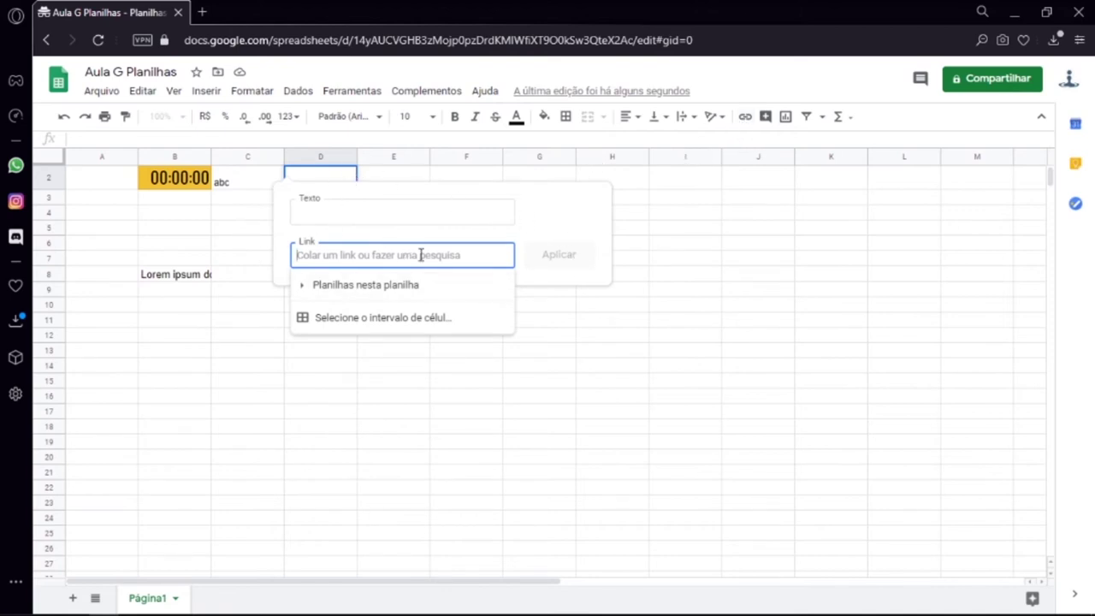
type("google.com")
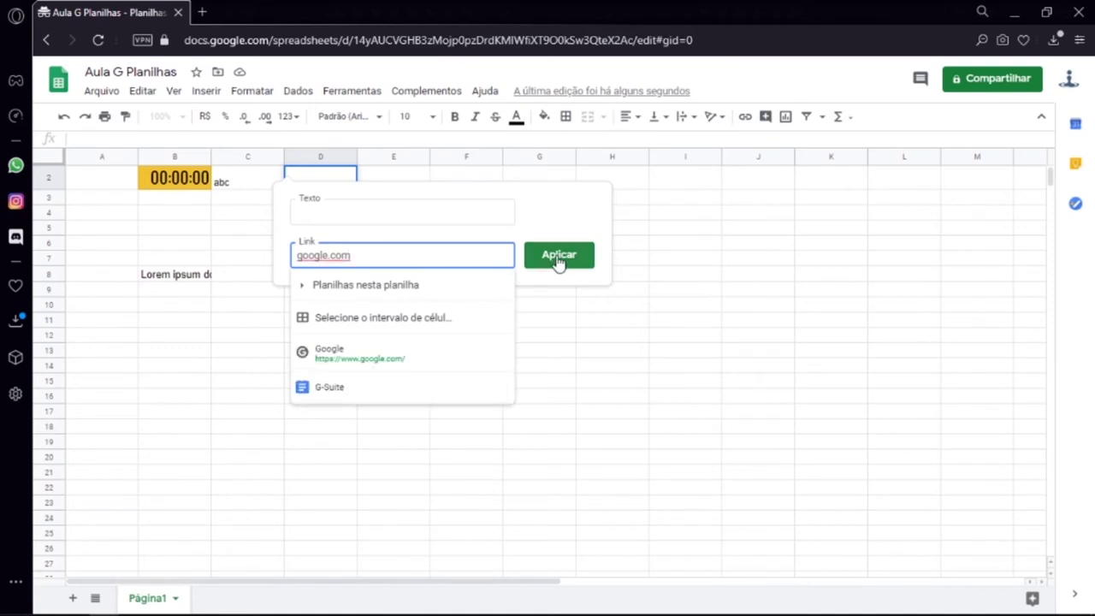
left_click(560, 260)
left_click(482, 199)
left_click(399, 208)
left_click_drag(399, 208, 49, 212)
type("Link Google")
left_click(558, 261)
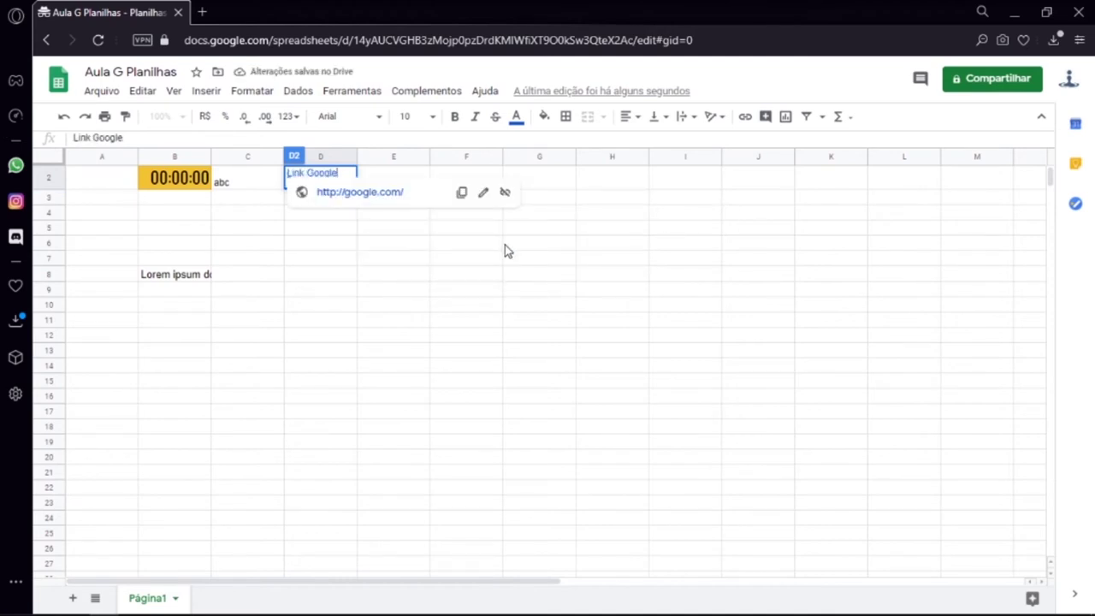
left_click(482, 246)
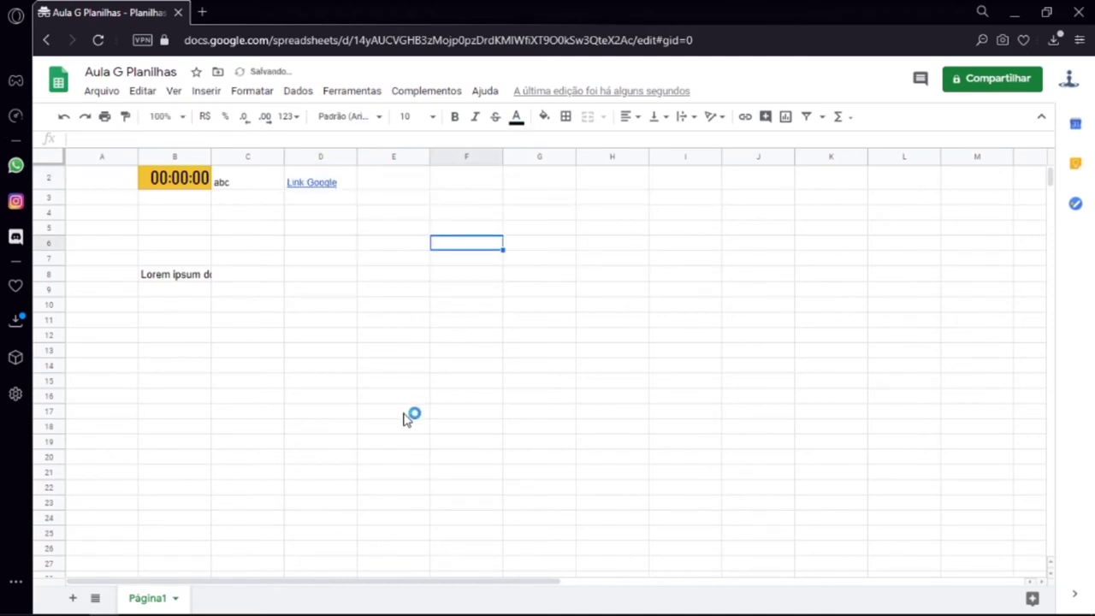
Open the google.com link from cell D2, and close the opened page to return to the spreadsheet.
left_click(353, 178)
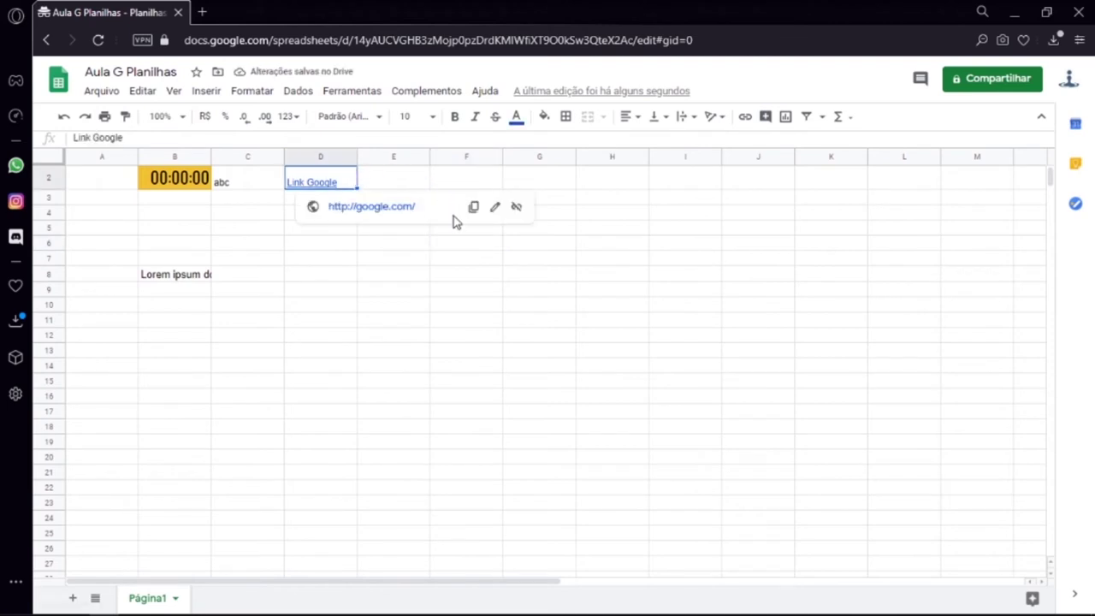
left_click(407, 210)
key("ctrl+w")
left_click(387, 183)
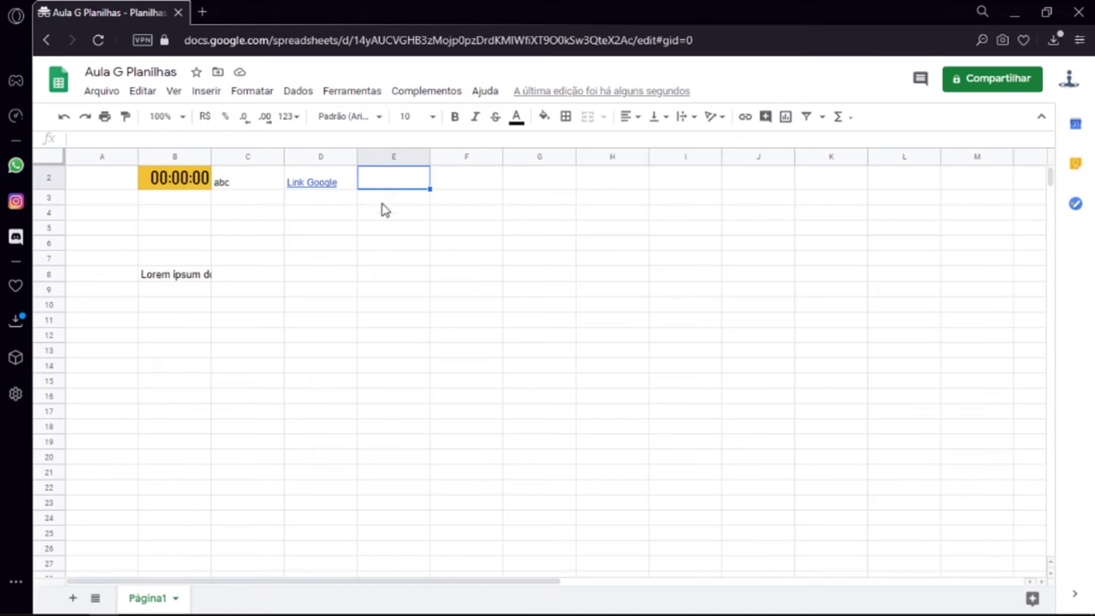
Add the comment "Alterar link" to cell D2.
left_click(347, 187)
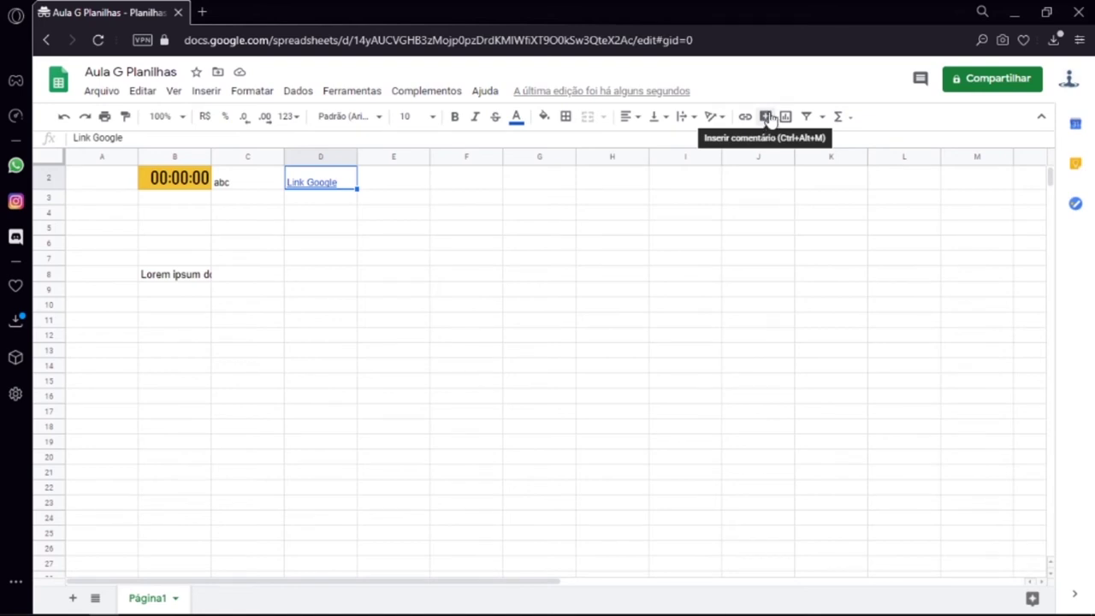
left_click(769, 120)
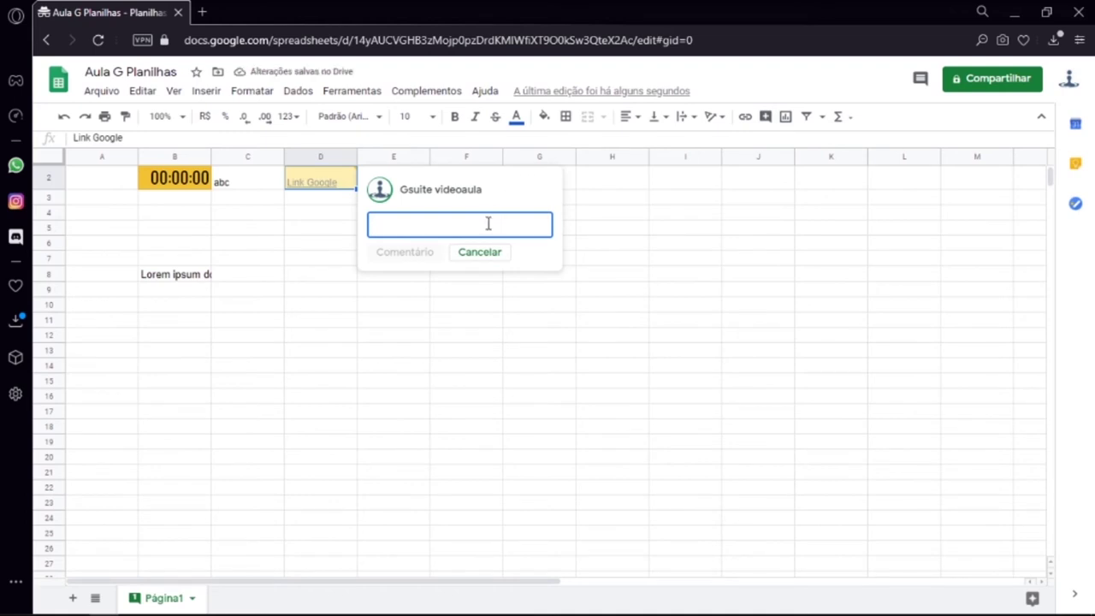
type("Alterar link")
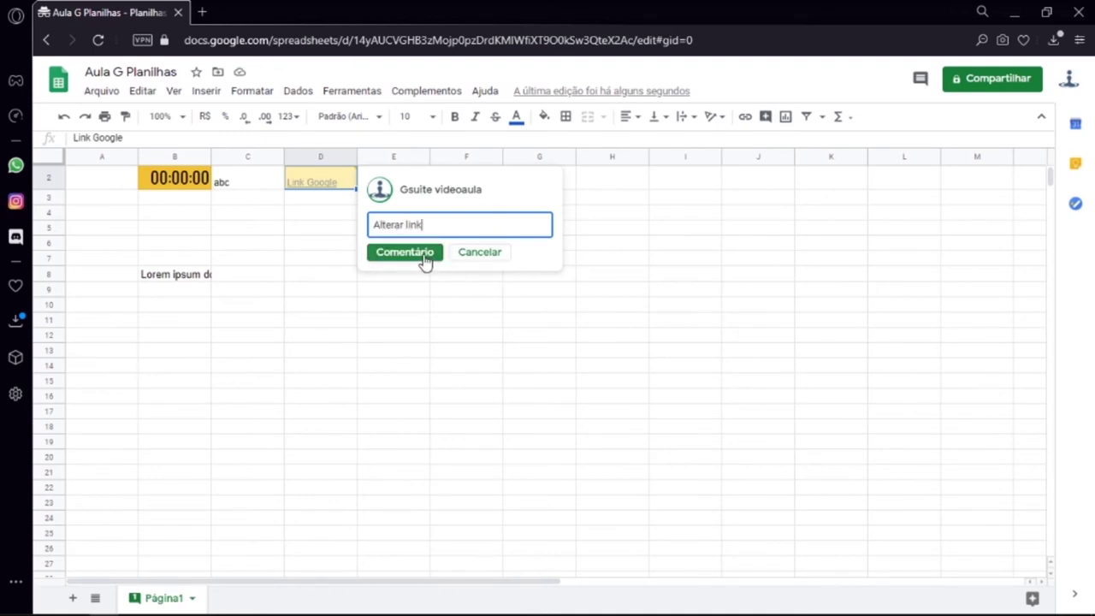
left_click(423, 254)
left_click(400, 248)
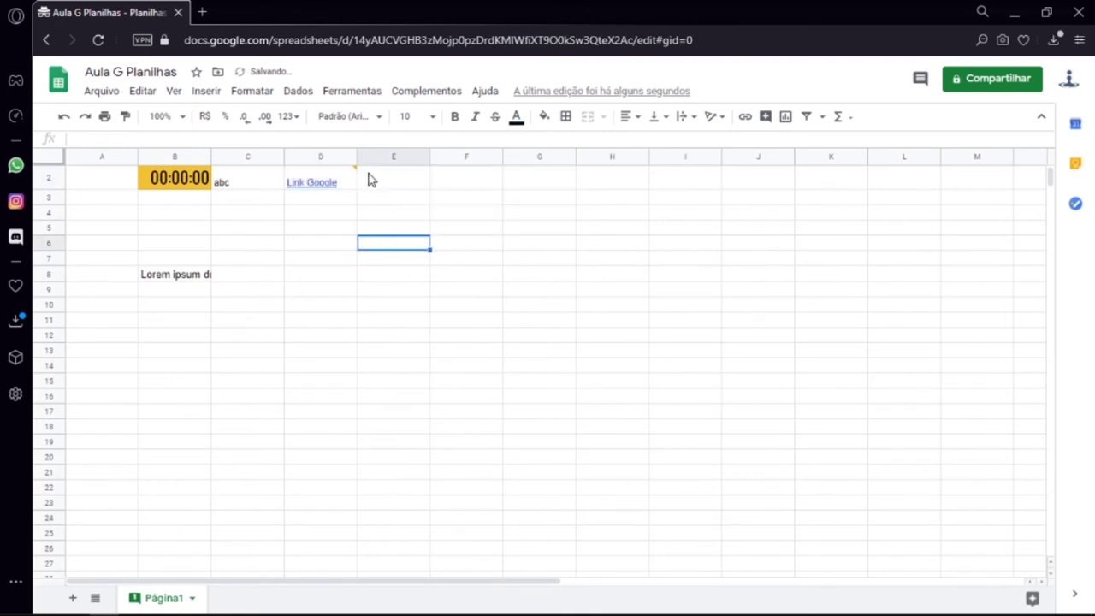
Mark the comment on cell D2 as resolved.
left_click(345, 180)
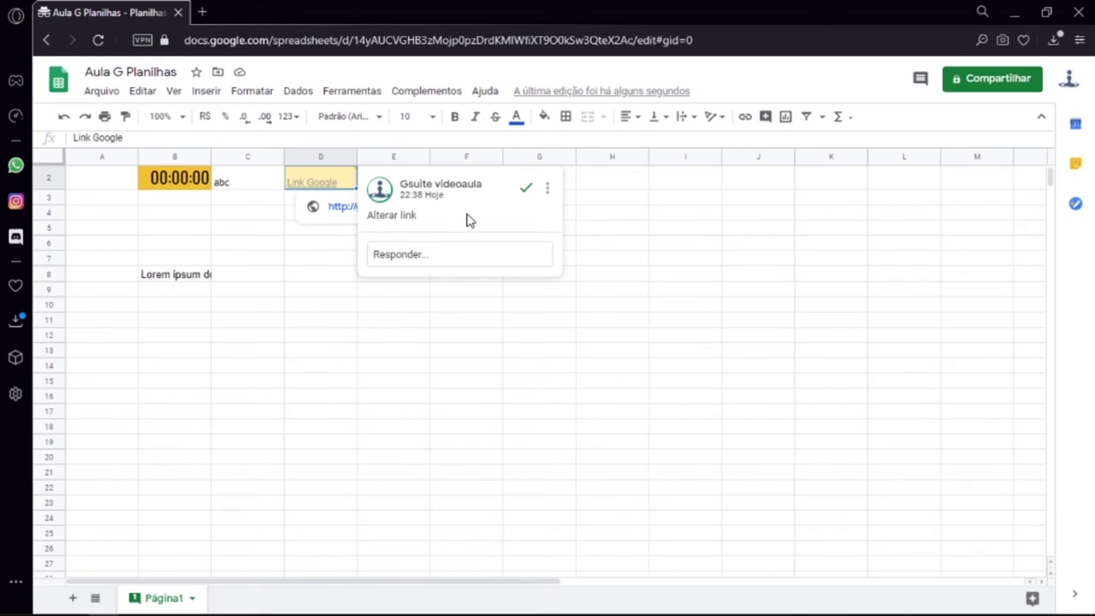
left_click(526, 189)
left_click(414, 275)
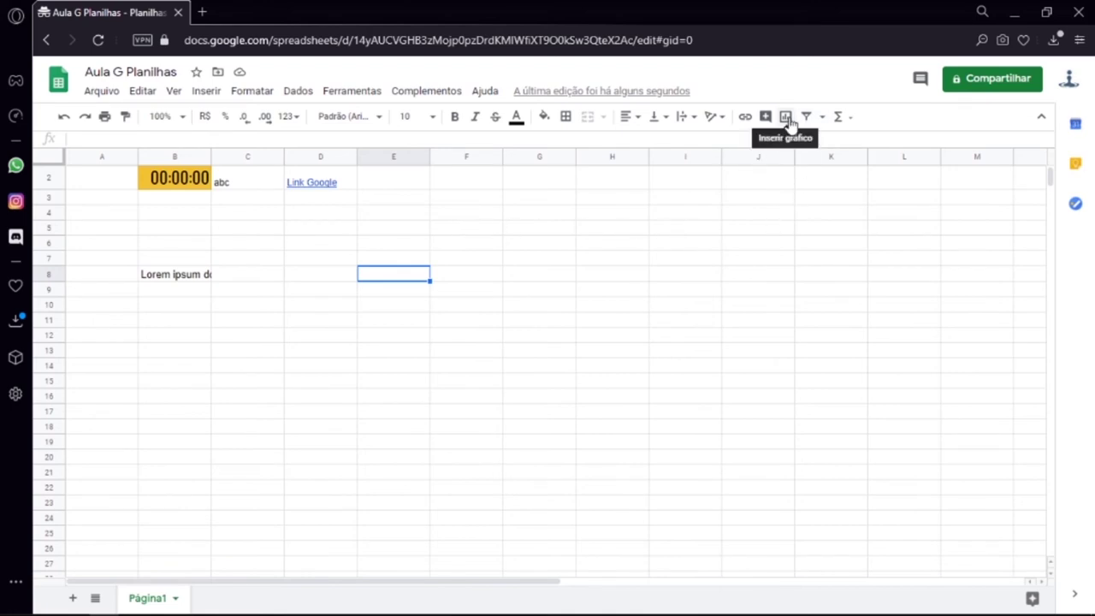
Enter the values 1, 2 and 3 in cells E5 to E7.
left_click(408, 236)
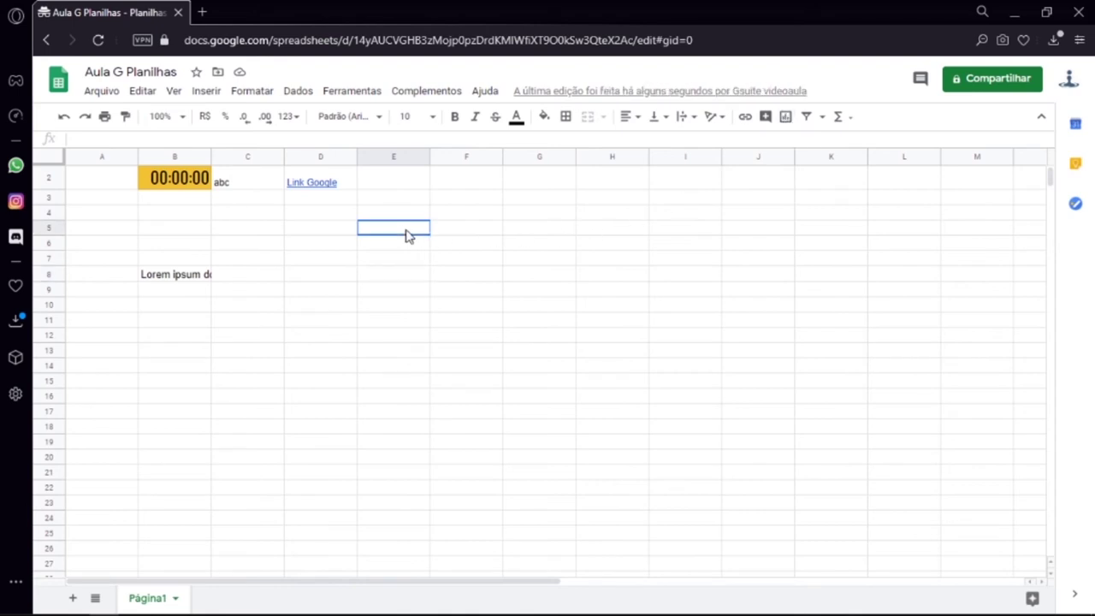
type("1")
key("Return")
type("2")
key("Return")
type("3")
key("Return")
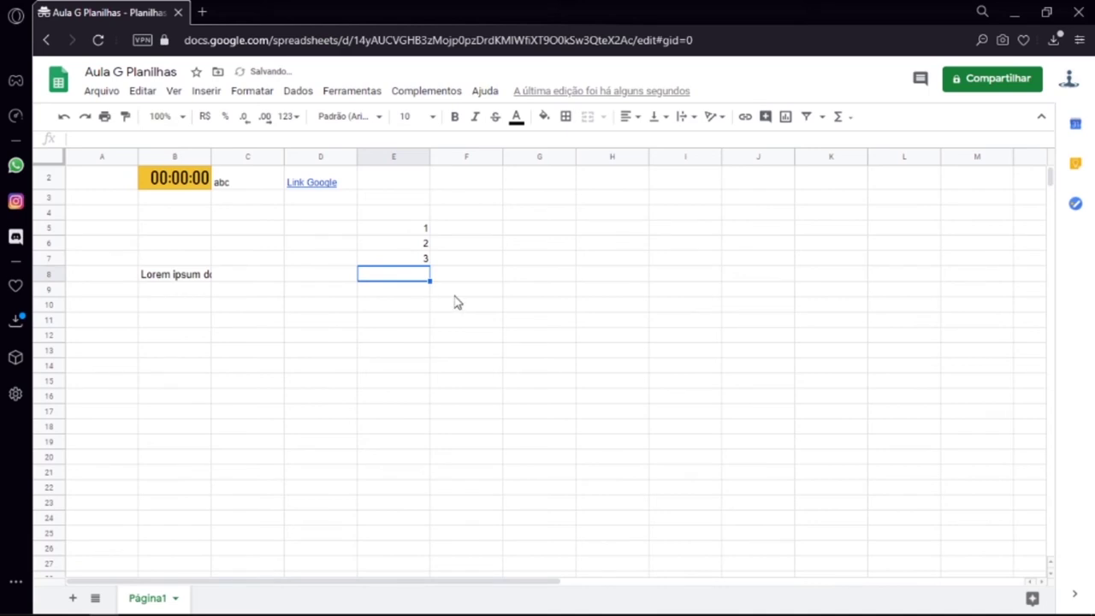
Insert a column chart of E5:E7, shrink it and place it beside the data across columns G to I.
left_click_drag(382, 226, 413, 262)
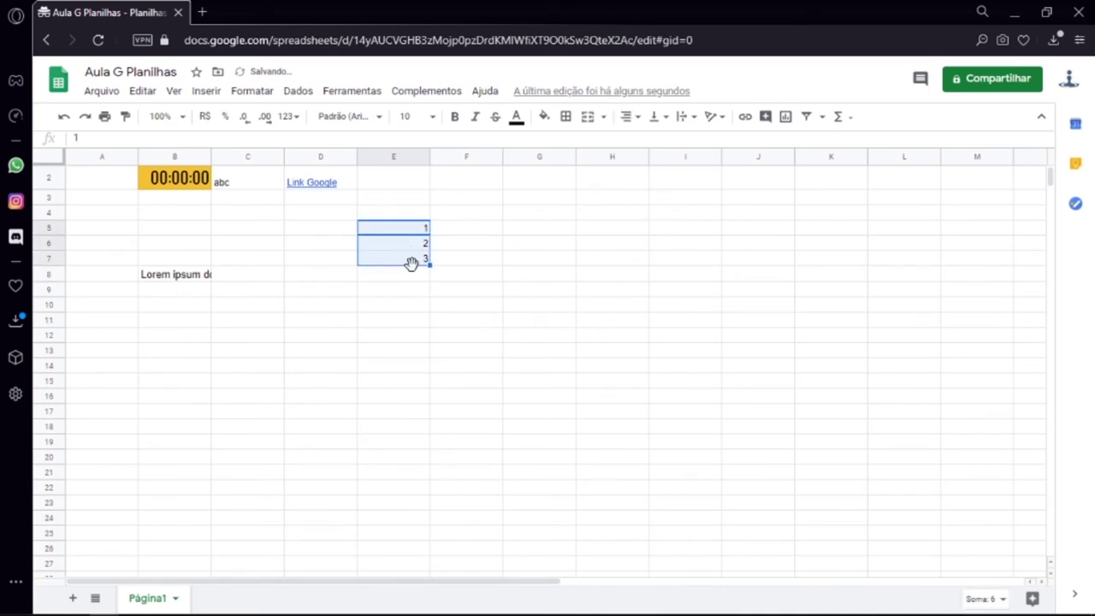
left_click(783, 118)
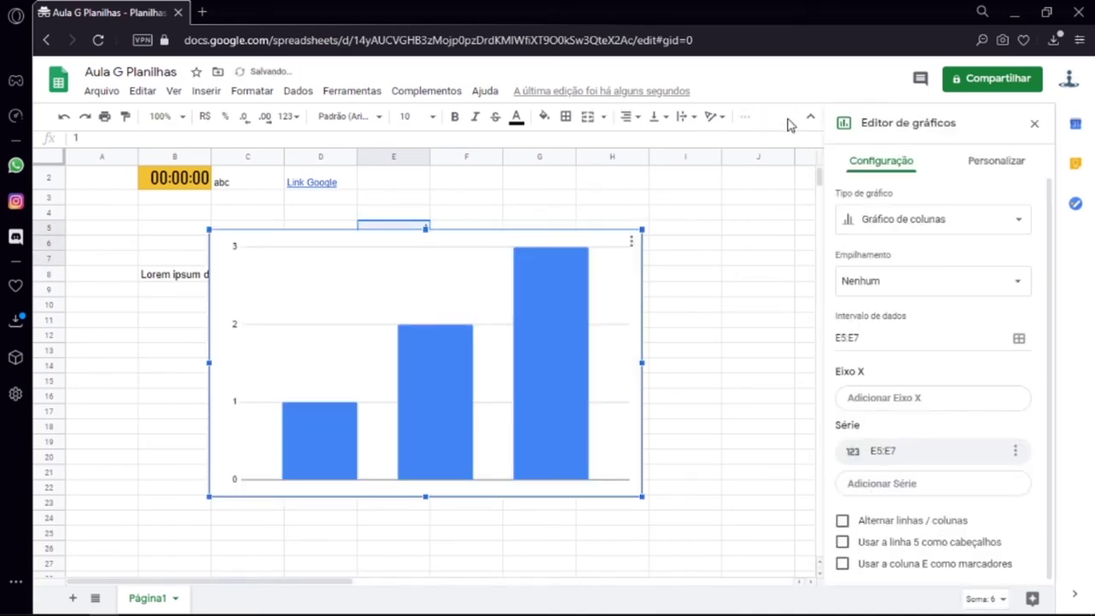
left_click_drag(452, 286, 677, 268)
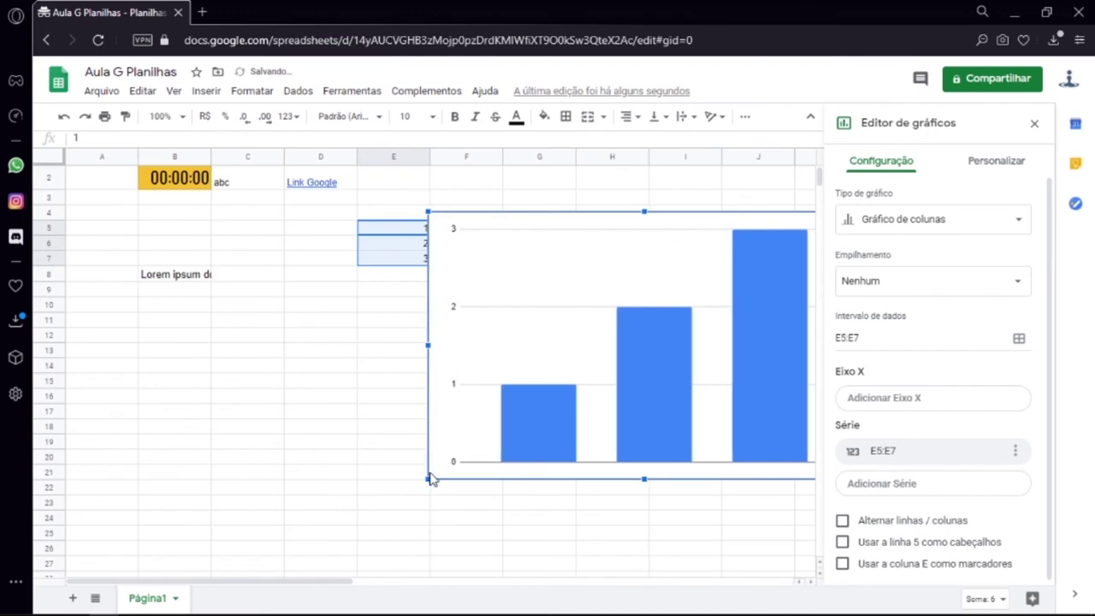
left_click_drag(447, 468, 610, 339)
left_click_drag(692, 257, 589, 267)
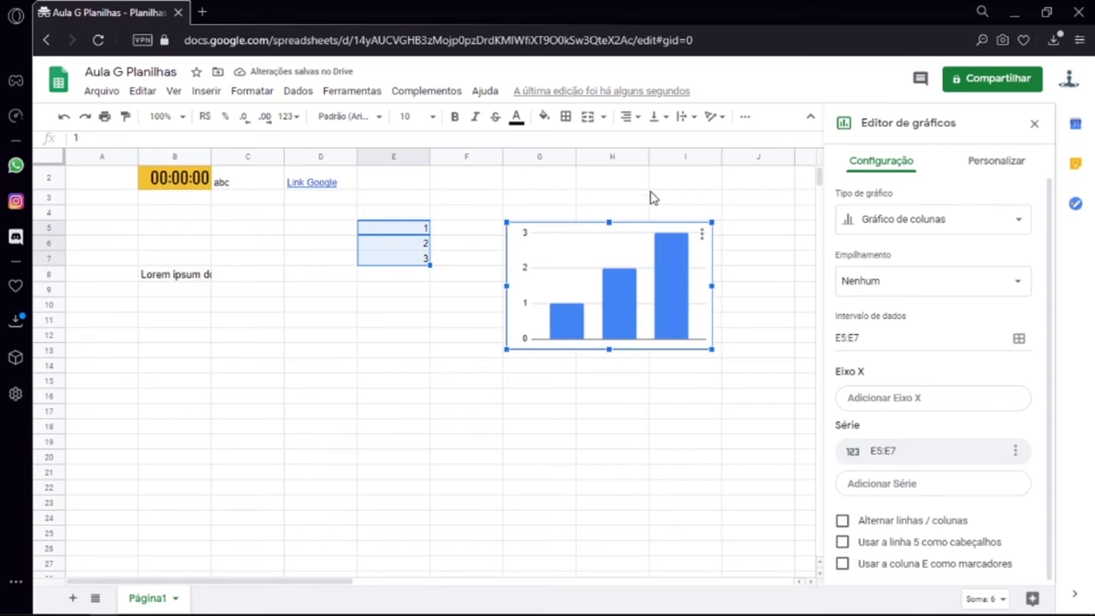
Try the pie type for the chart, and change it to a horizontal bar chart.
left_click(962, 226)
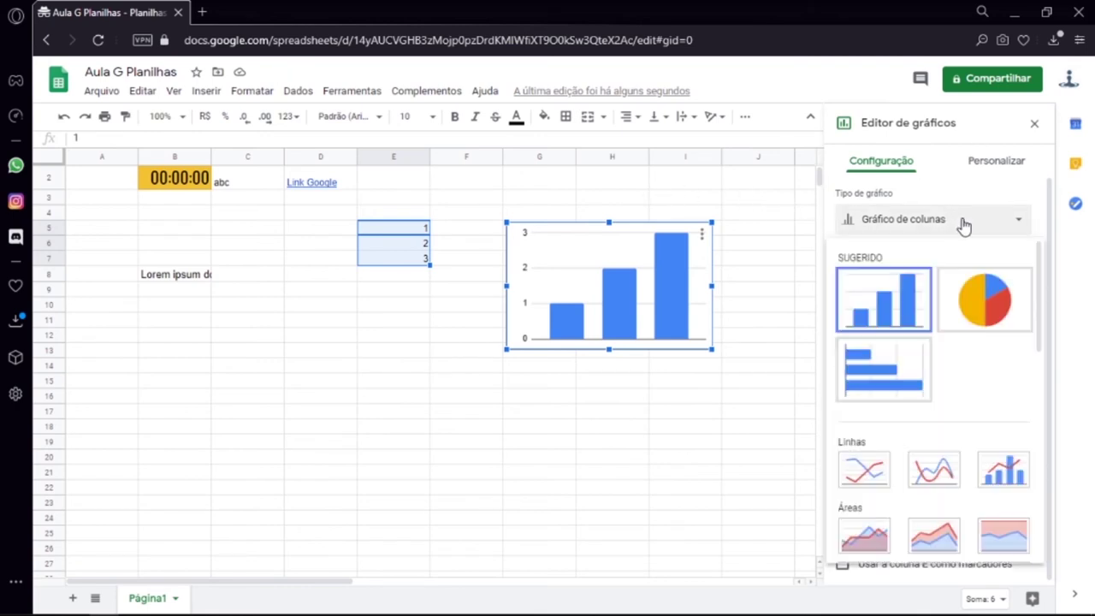
left_click(978, 291)
left_click(975, 219)
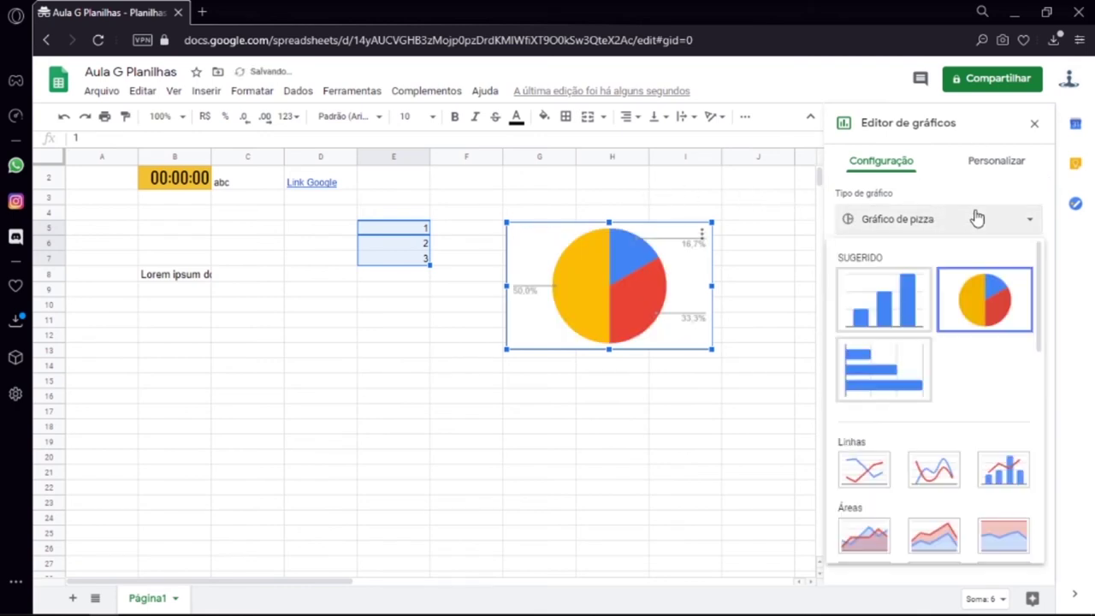
left_click(902, 385)
left_click(1034, 123)
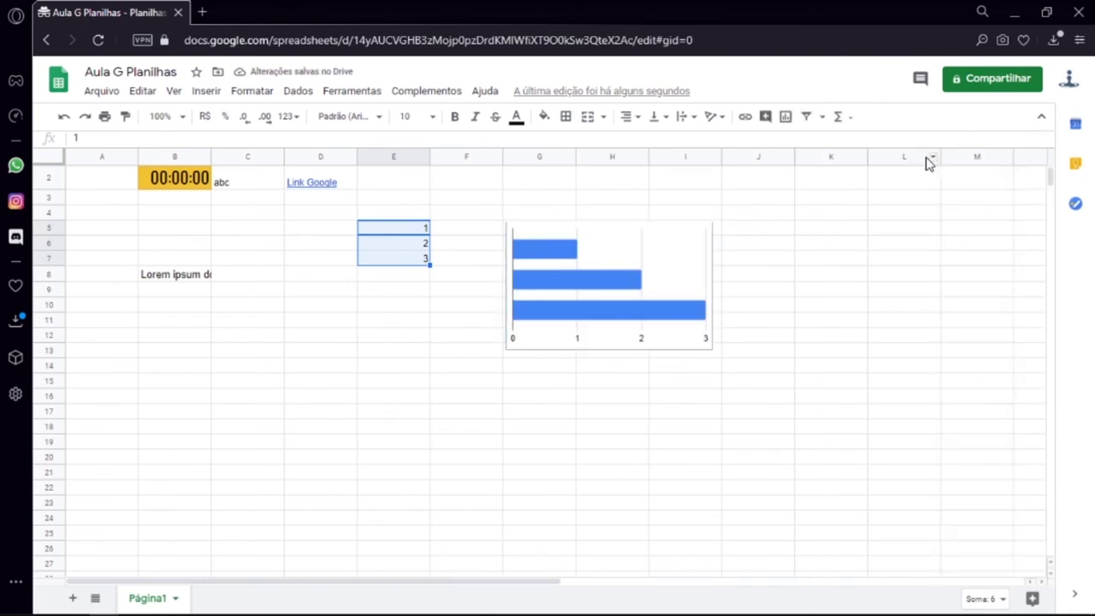
left_click(824, 116)
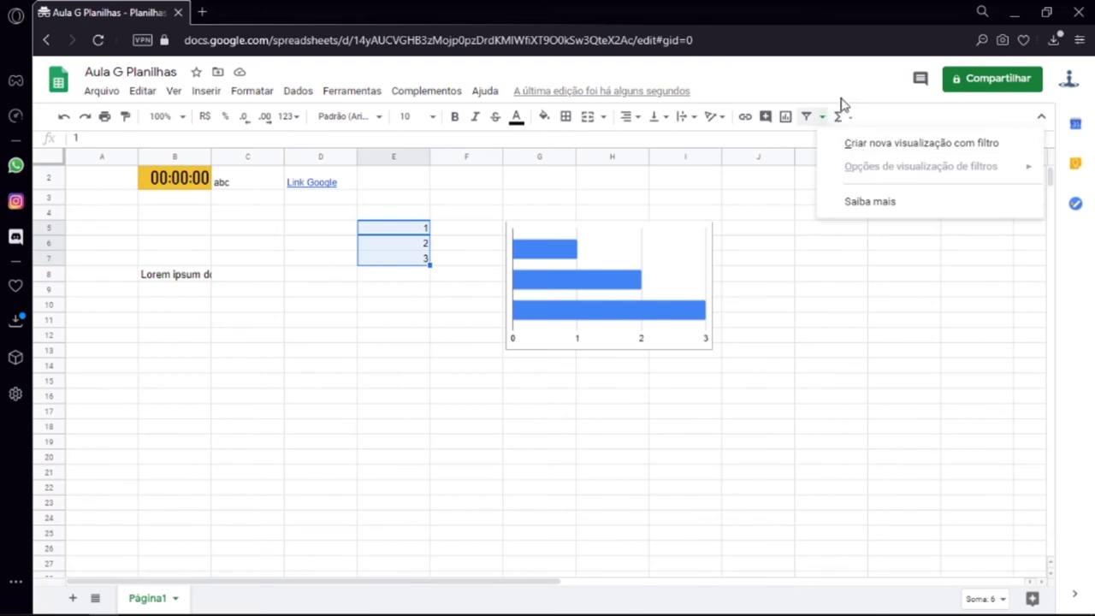
left_click(827, 118)
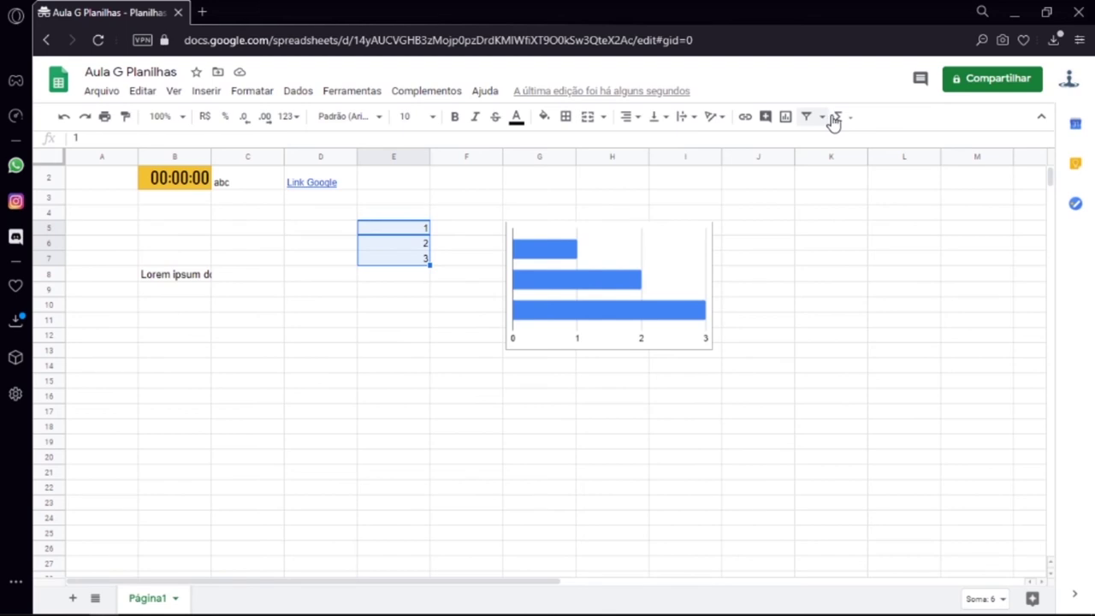
Calculate the sum of E5:E7 in cell E9 with the SOMA function.
key("ctrl+z")
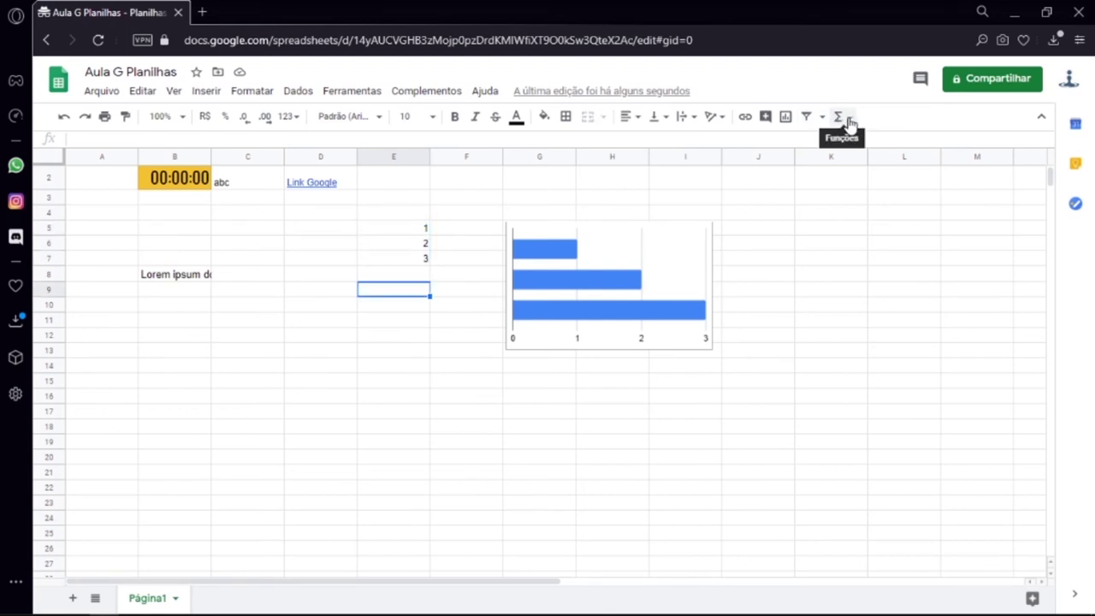
left_click(849, 125)
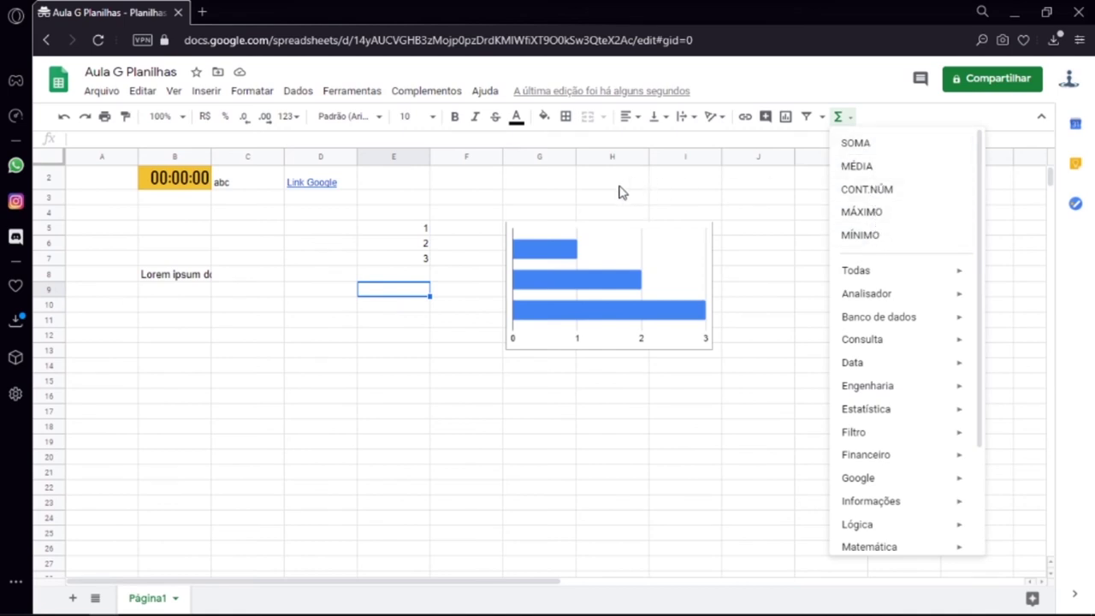
left_click(455, 292)
left_click(404, 294)
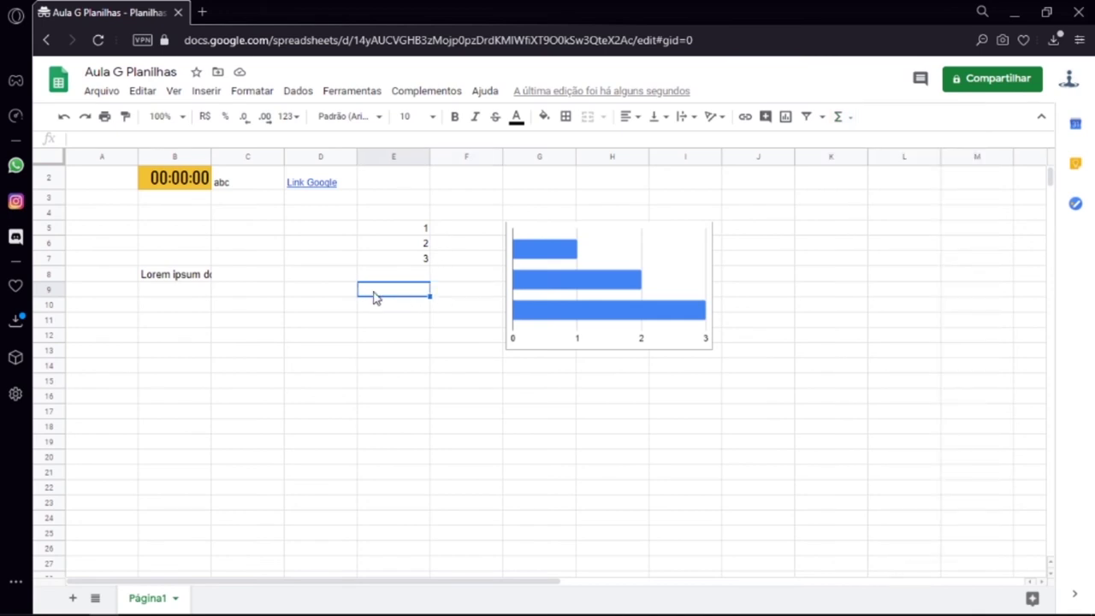
left_click(841, 117)
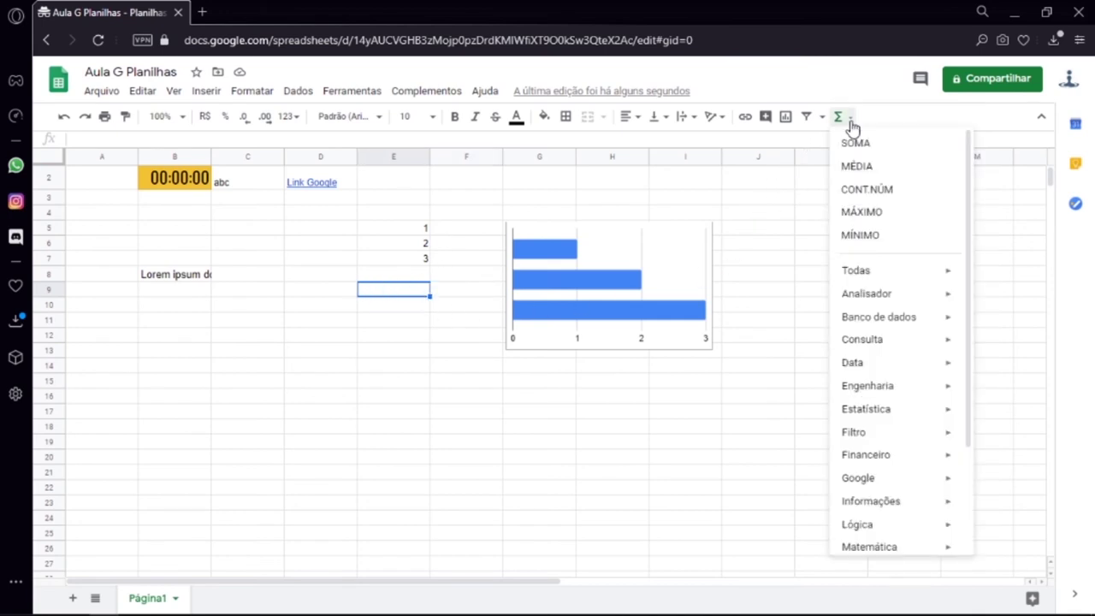
left_click_drag(425, 228, 424, 270)
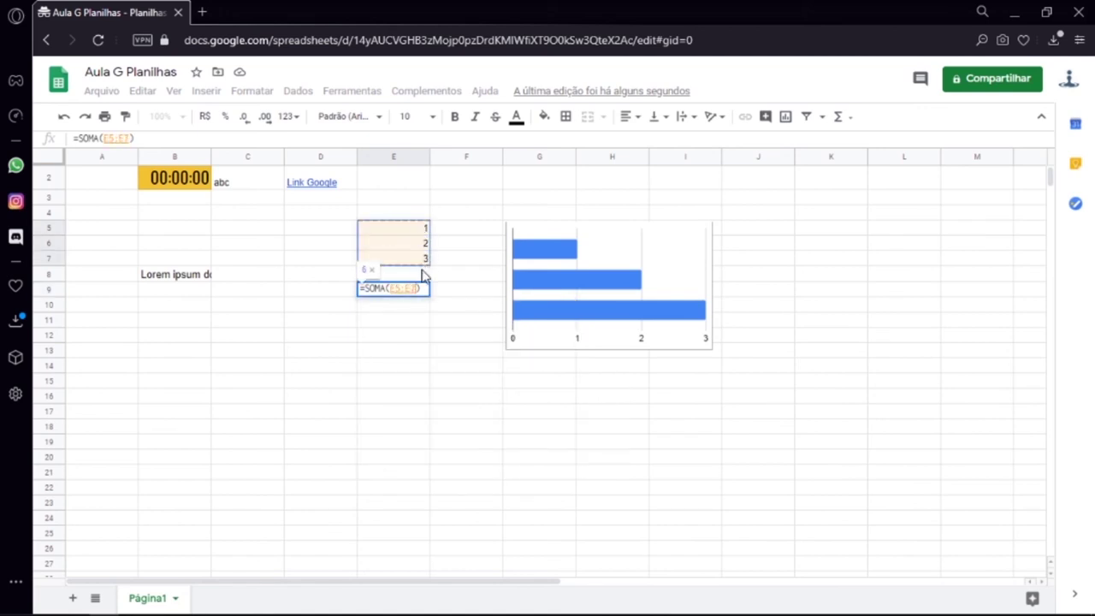
key("Return")
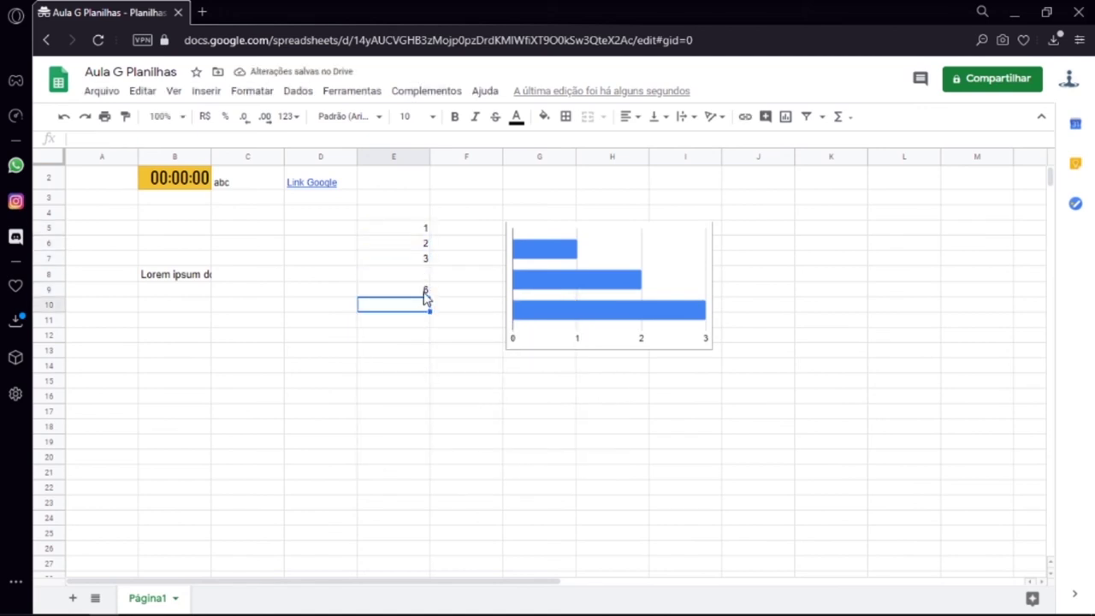
Replace the formula in cell E9 with the average of E5:E7 using the MÉDIA function.
left_click(425, 291)
left_click(838, 118)
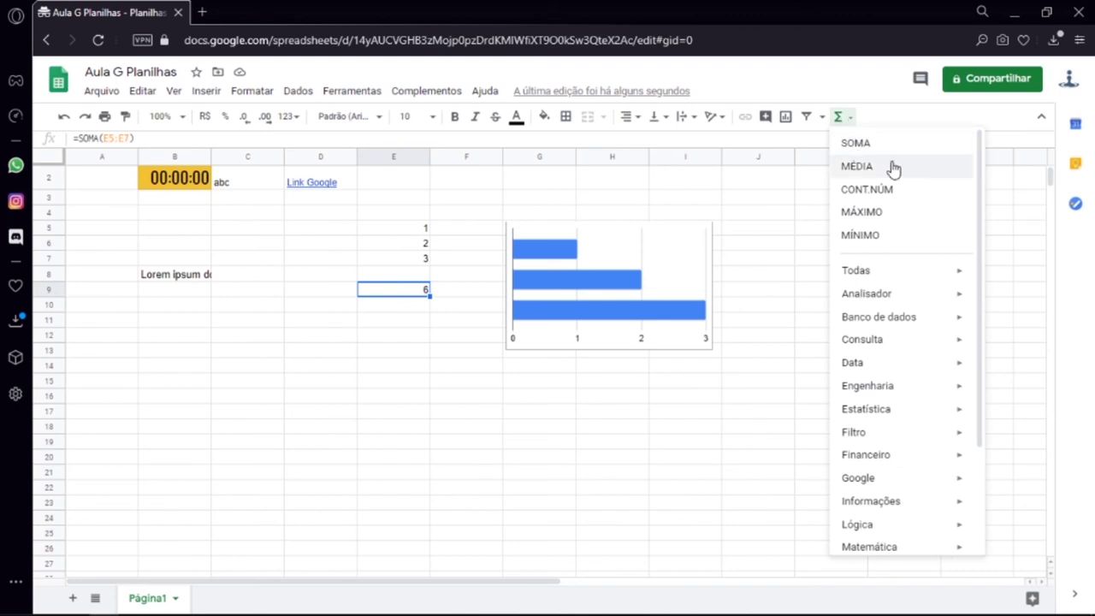
left_click(892, 167)
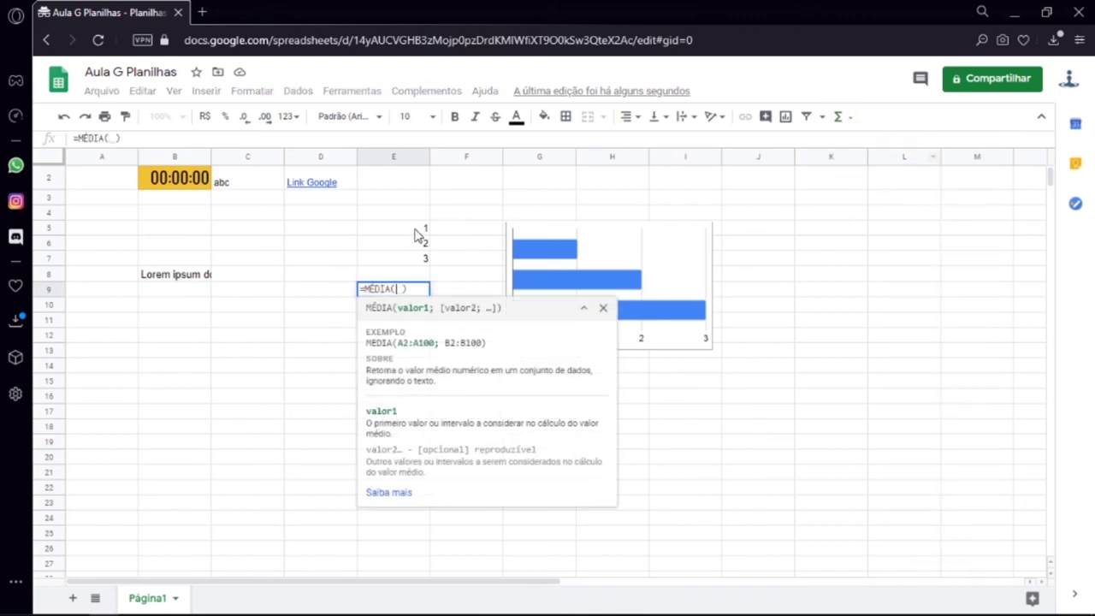
left_click_drag(418, 235, 419, 261)
key("Return")
Replace the formula in cell E9 with a count of the numbers in E5:E7 using CONT.NÚM.
left_click(426, 290)
left_click(840, 117)
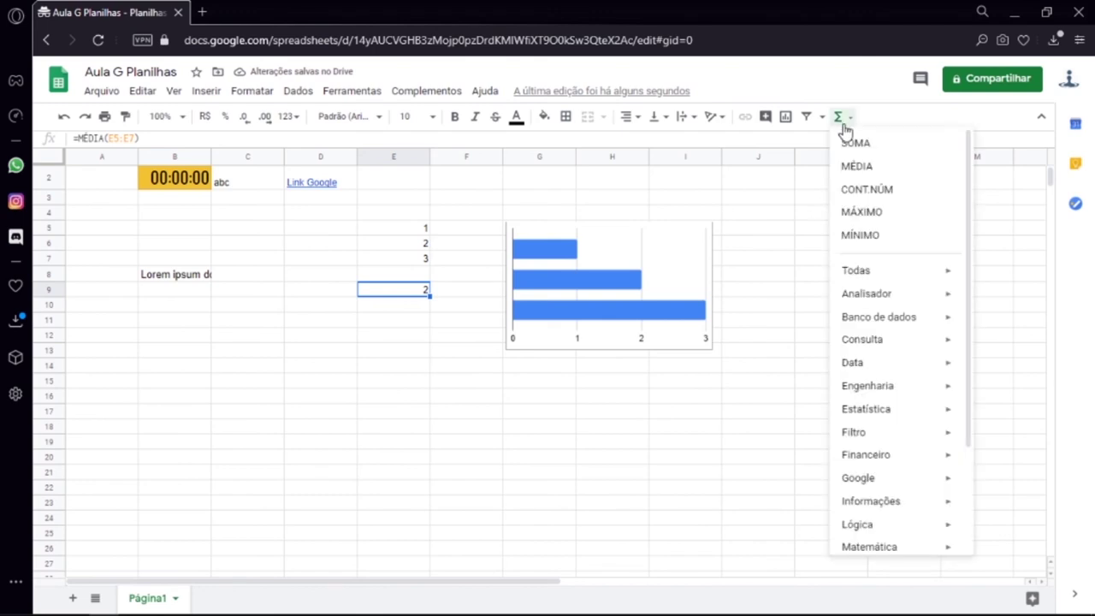
left_click(866, 189)
left_click(411, 236)
left_click_drag(411, 236, 414, 262)
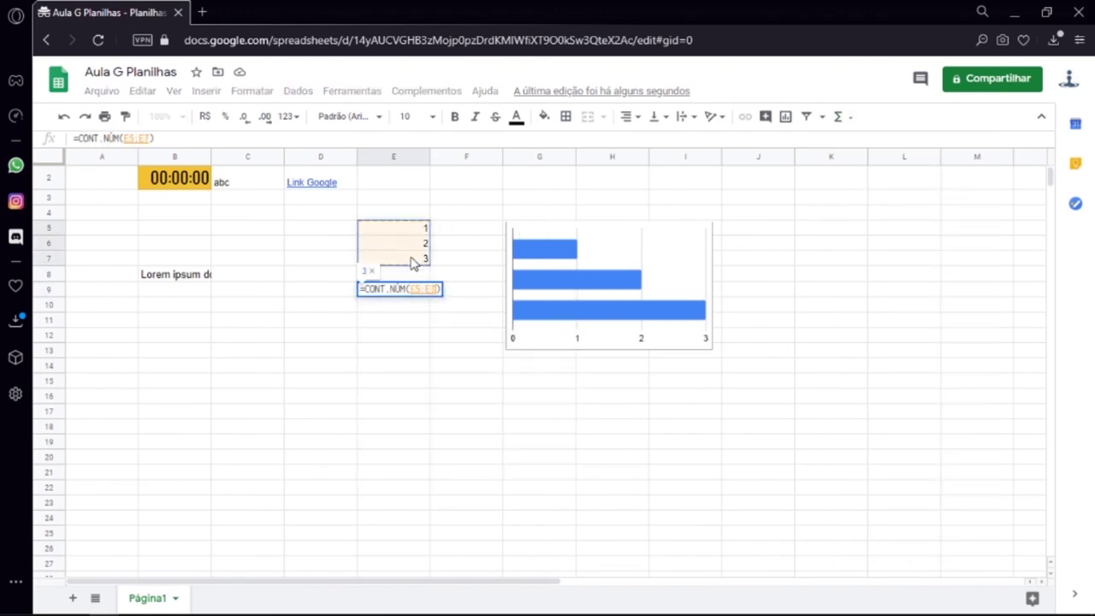
key("Return")
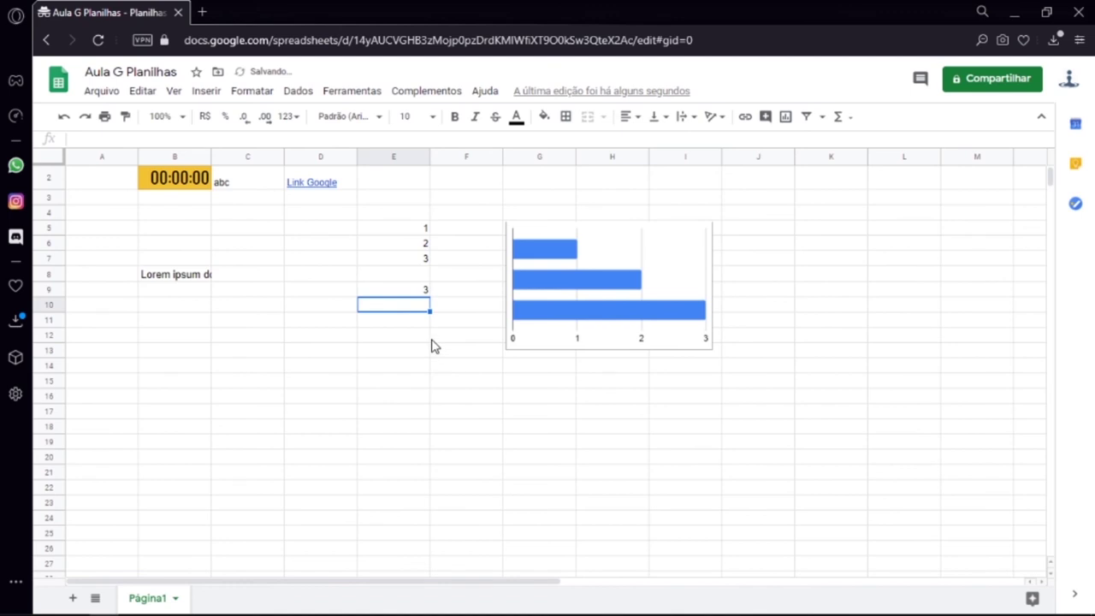
Replace the formula in cell E9 with the largest value of E5:E7 using the MÁXIMO function.
left_click_drag(425, 231, 423, 261)
left_click(849, 119)
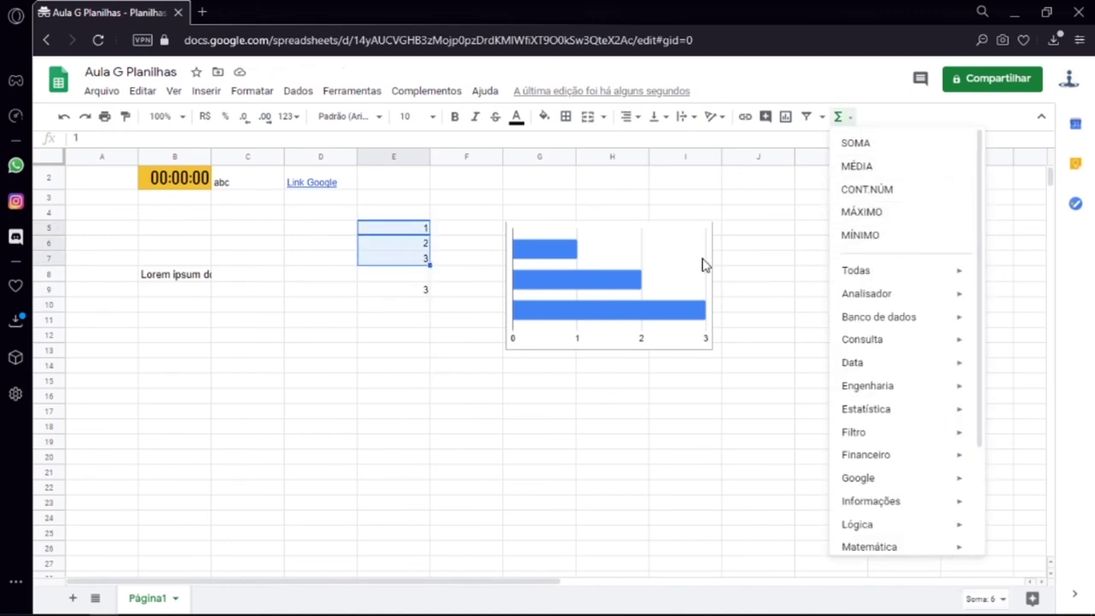
left_click(396, 293)
left_click(838, 117)
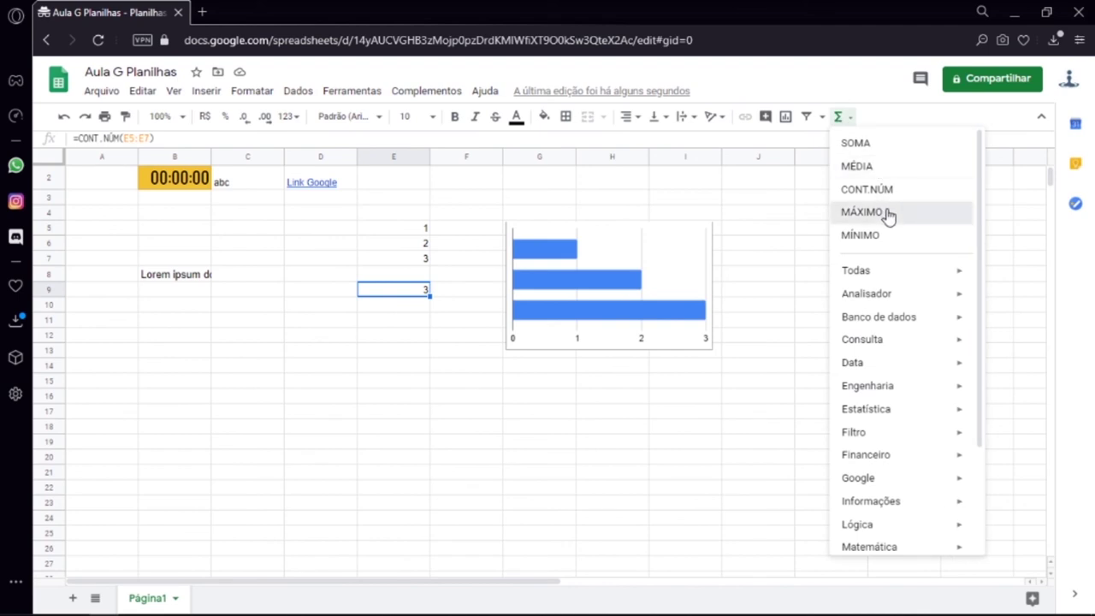
left_click(861, 211)
left_click_drag(397, 236, 402, 261)
key("Return")
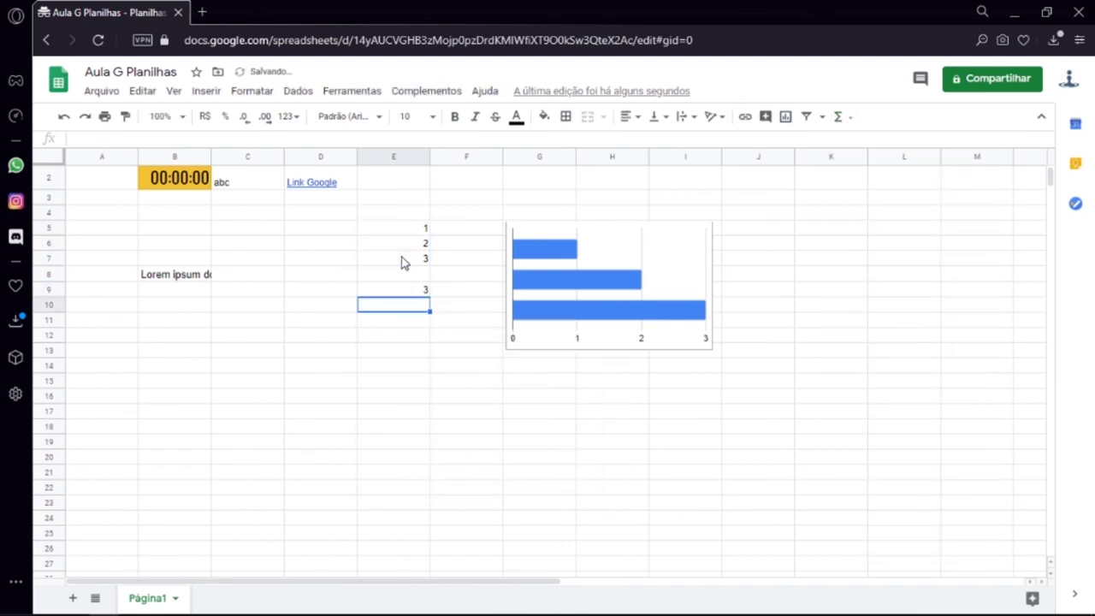
left_click(839, 117)
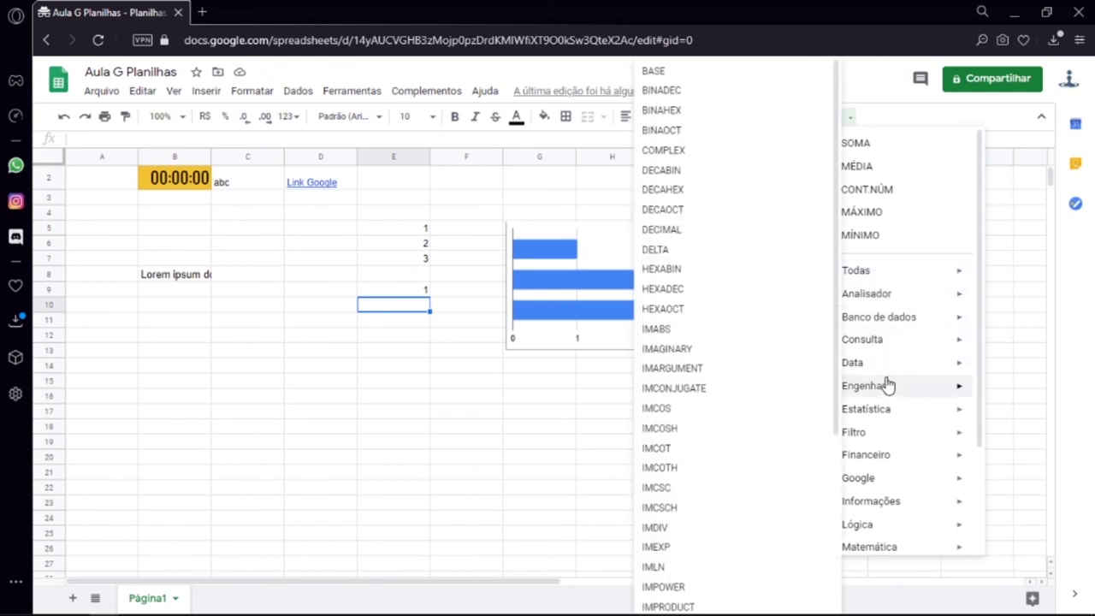
mouse_move(891, 387)
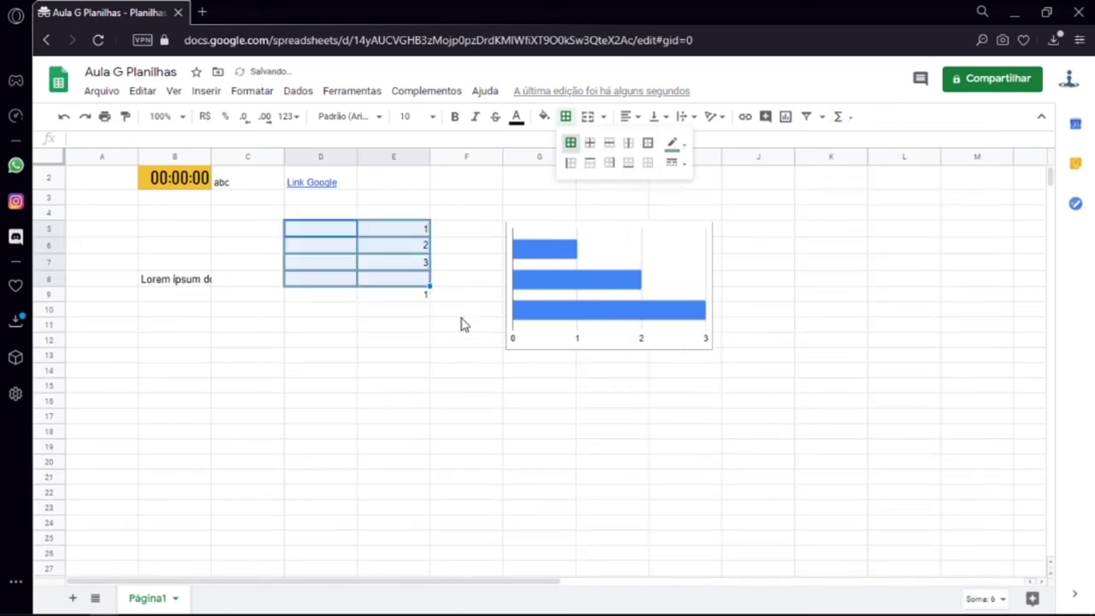
Delete the contents of cells E5:E8.
left_click(461, 314)
left_click_drag(427, 238, 419, 285)
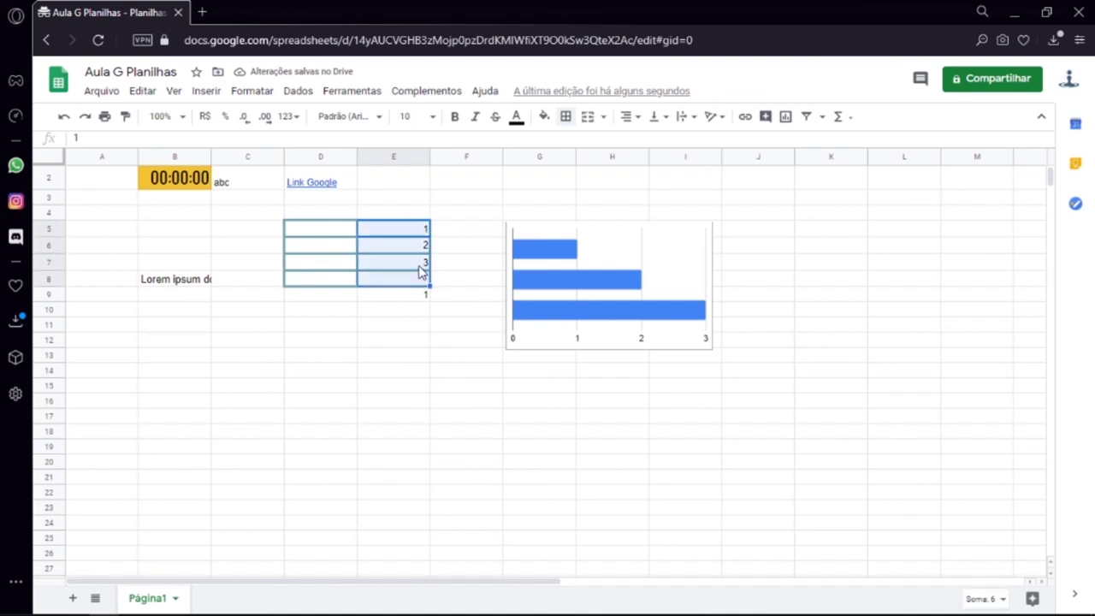
key("Delete")
left_click(407, 324)
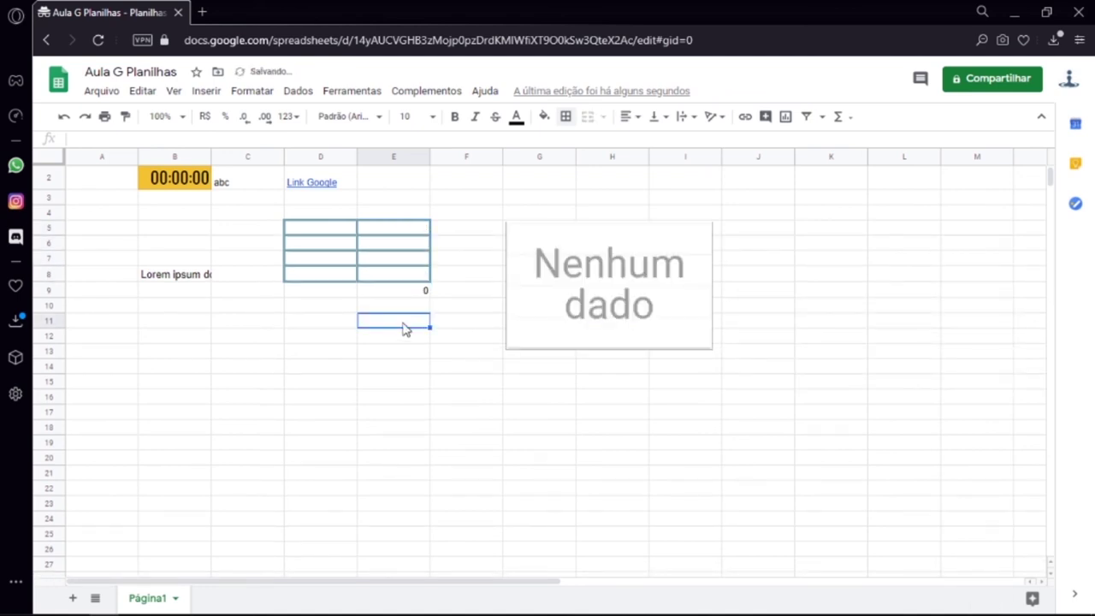
Clear all formatting, including the borders, from the range D5:E8.
left_click_drag(318, 227, 421, 282)
left_click(252, 91)
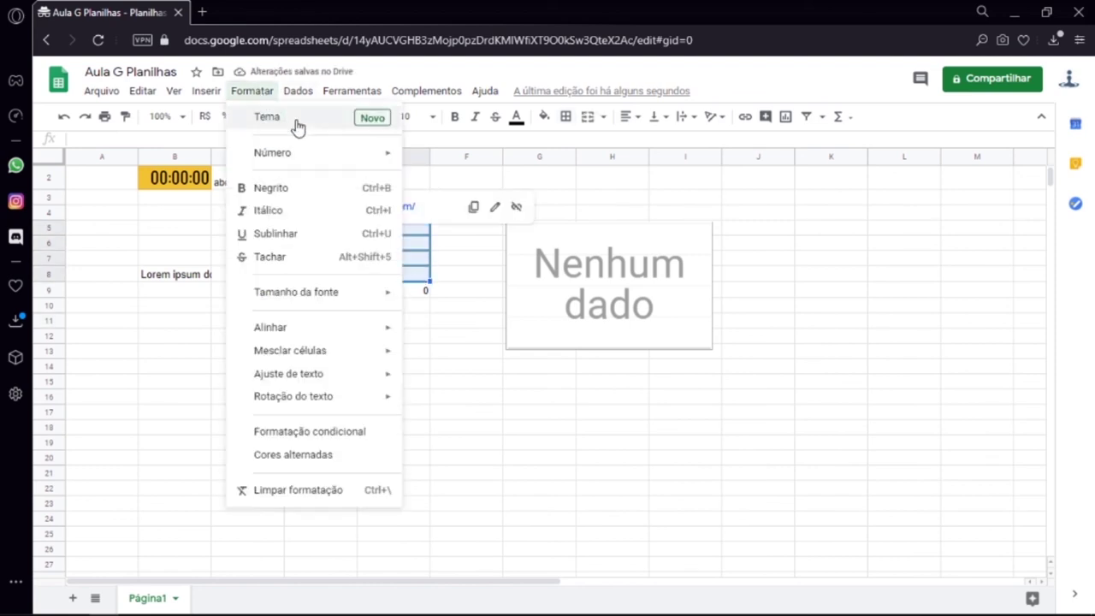
left_click(283, 492)
left_click(330, 310)
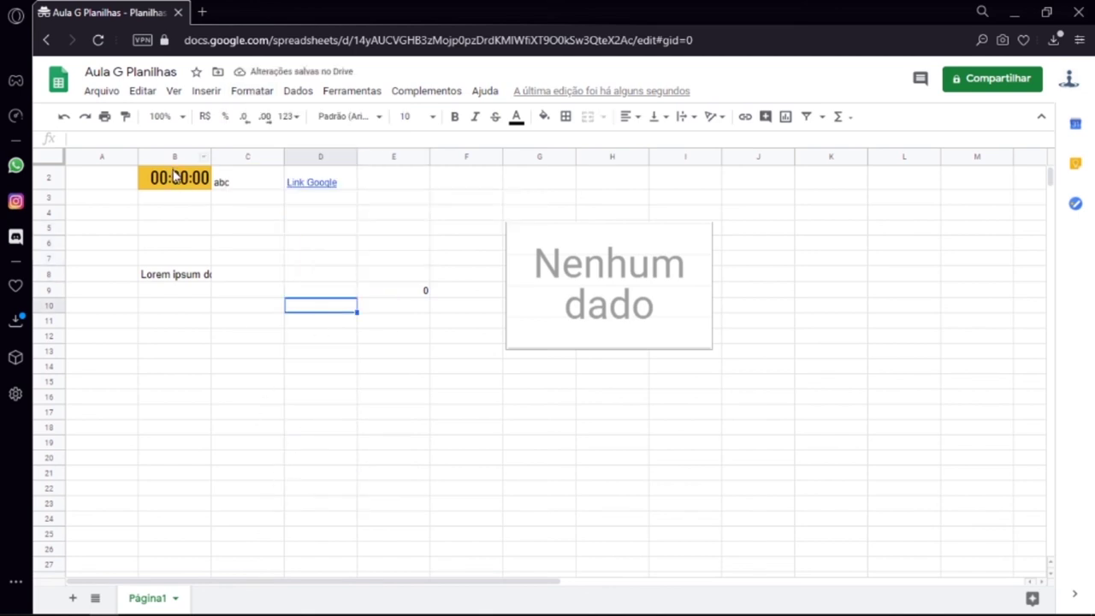
Delete the time value in cell B2 and clear the cell's formatting, including its yellow fill.
left_click(175, 177)
key("Delete")
left_click(261, 246)
left_click(182, 175)
left_click(252, 91)
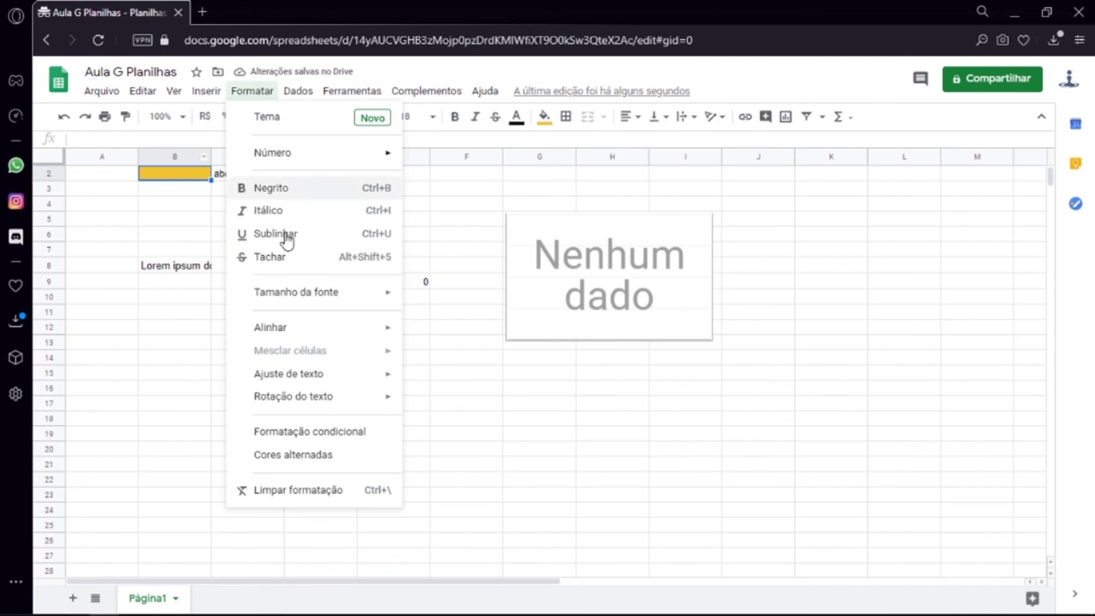
left_click(280, 494)
left_click(254, 236)
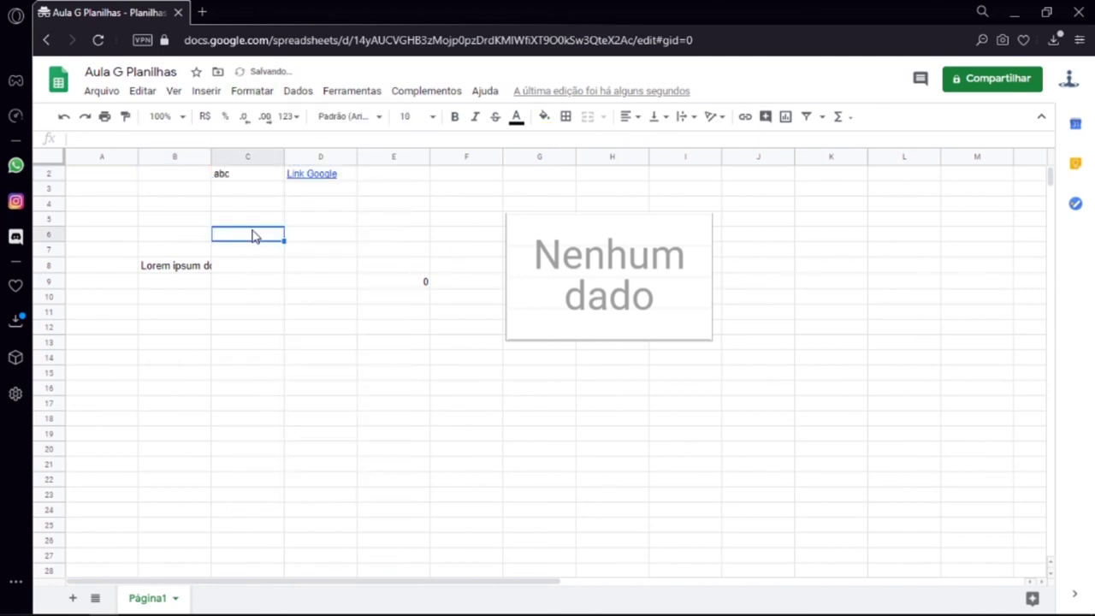